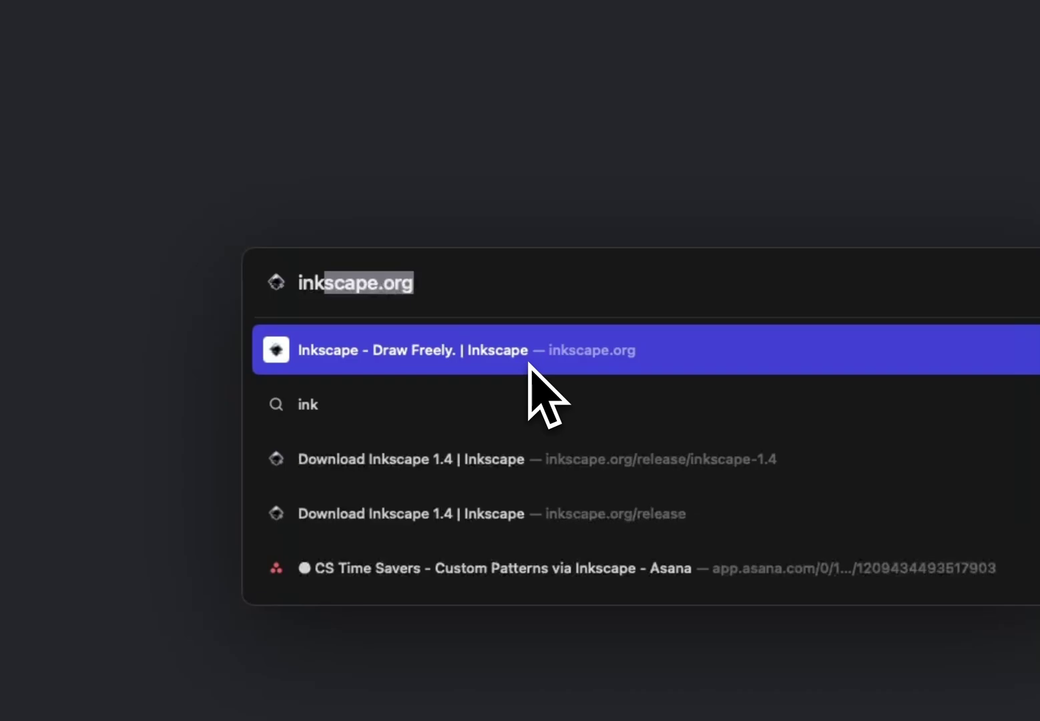
- Open the Inkscape website and download the Inkscape 1.4 macOS dmg file for arm64 architecture
click(530, 364)
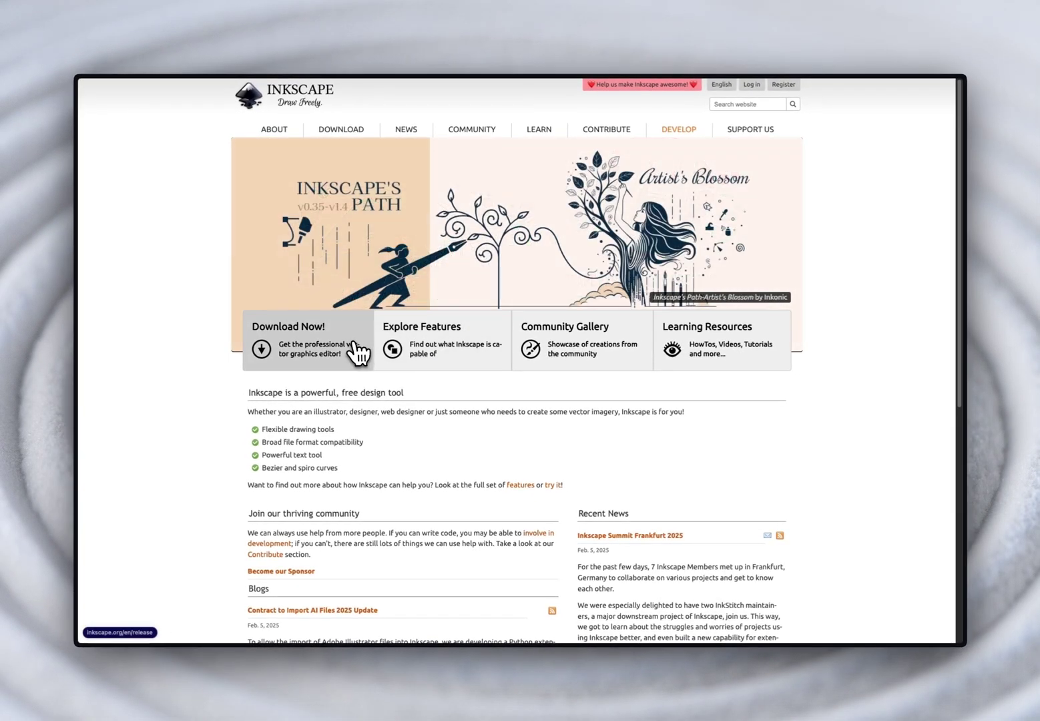
click(358, 353)
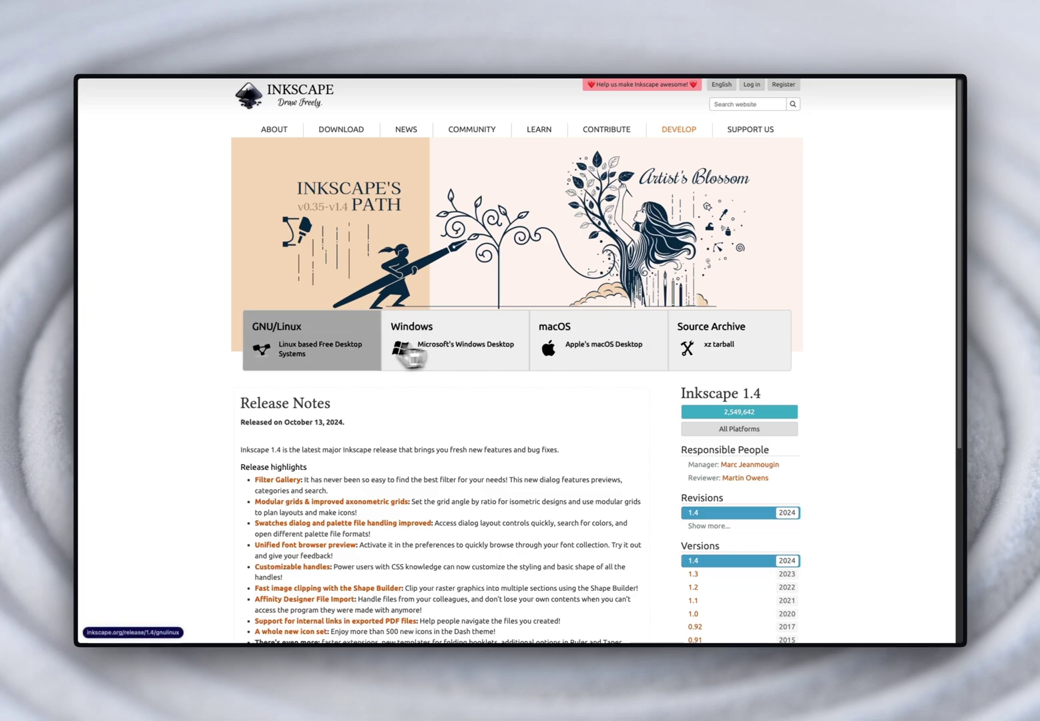
click(585, 357)
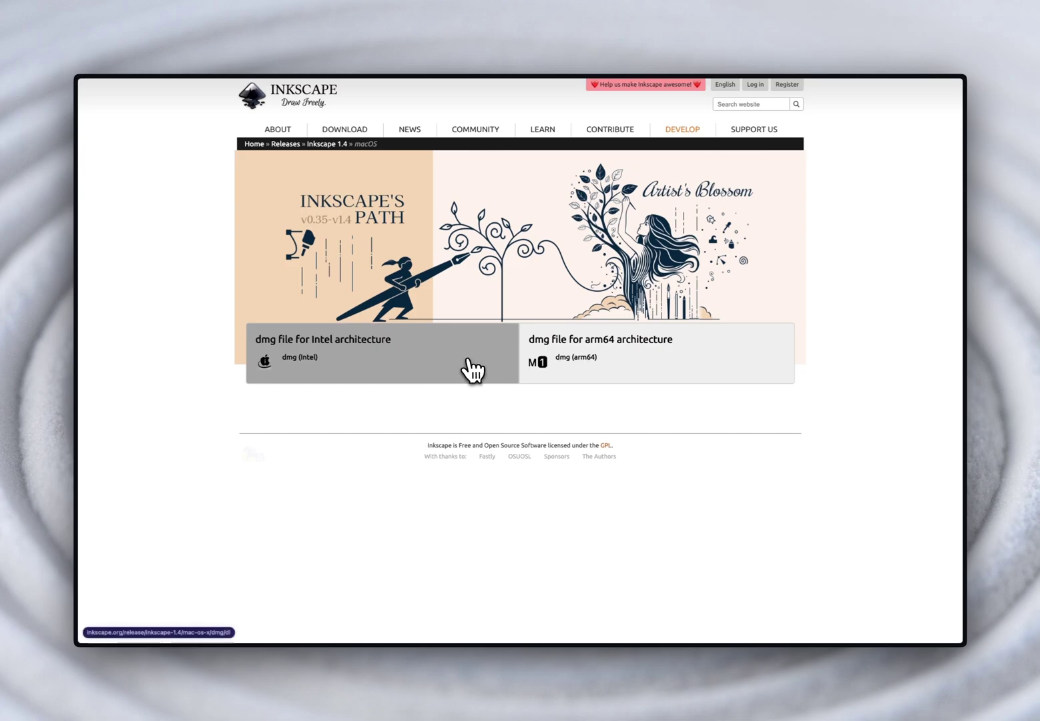
click(565, 367)
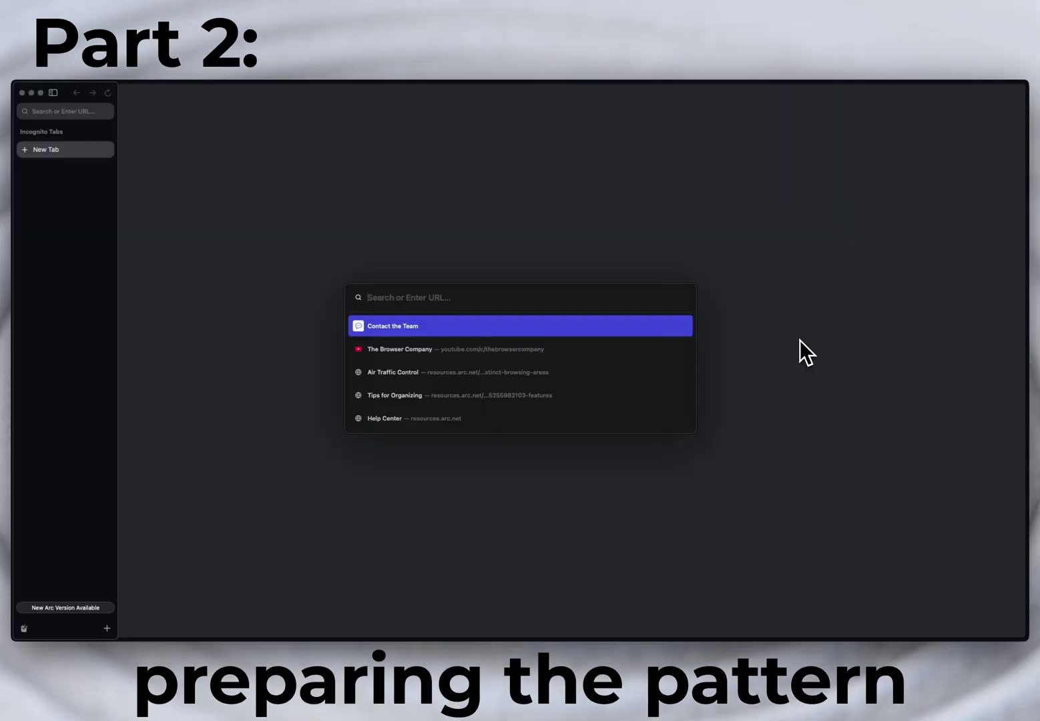
- Open the Oasis Mini web app at app.grounded.so
text(app)
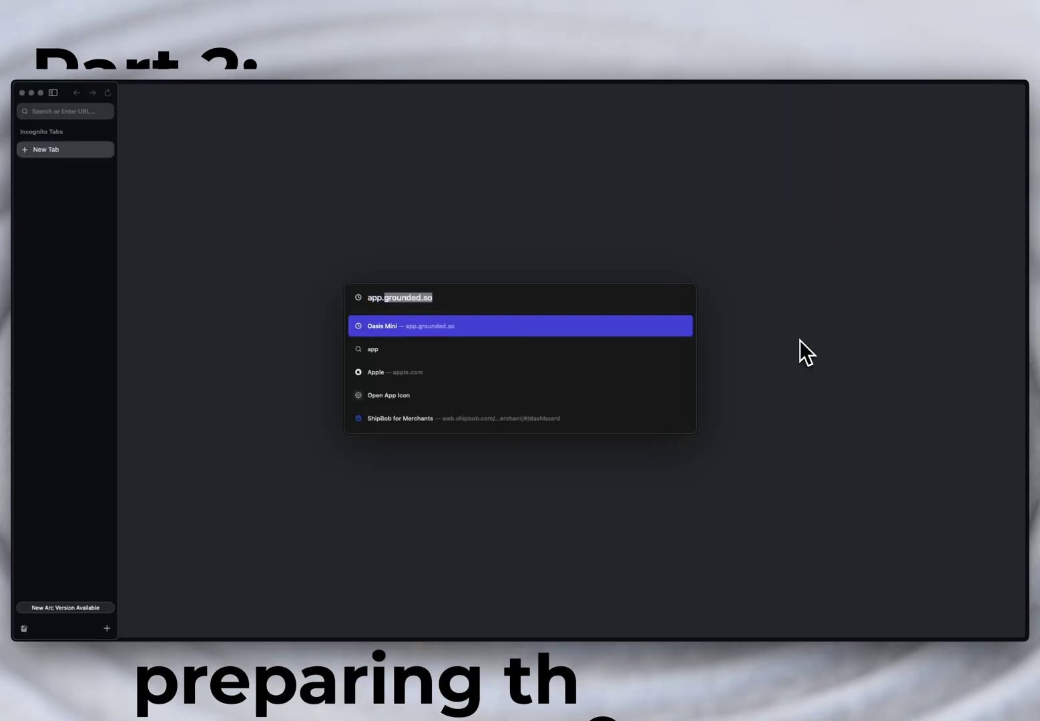
text(.g)
key(Return)
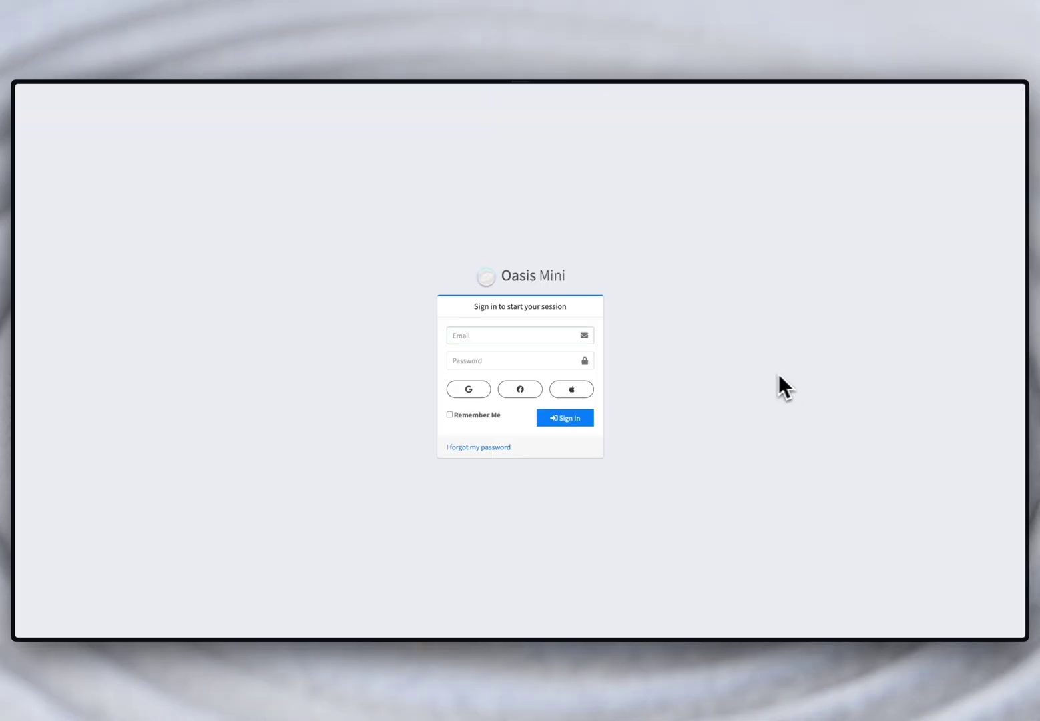
- Sign in to Oasis Mini with the saved account e-mail and password
click(567, 337)
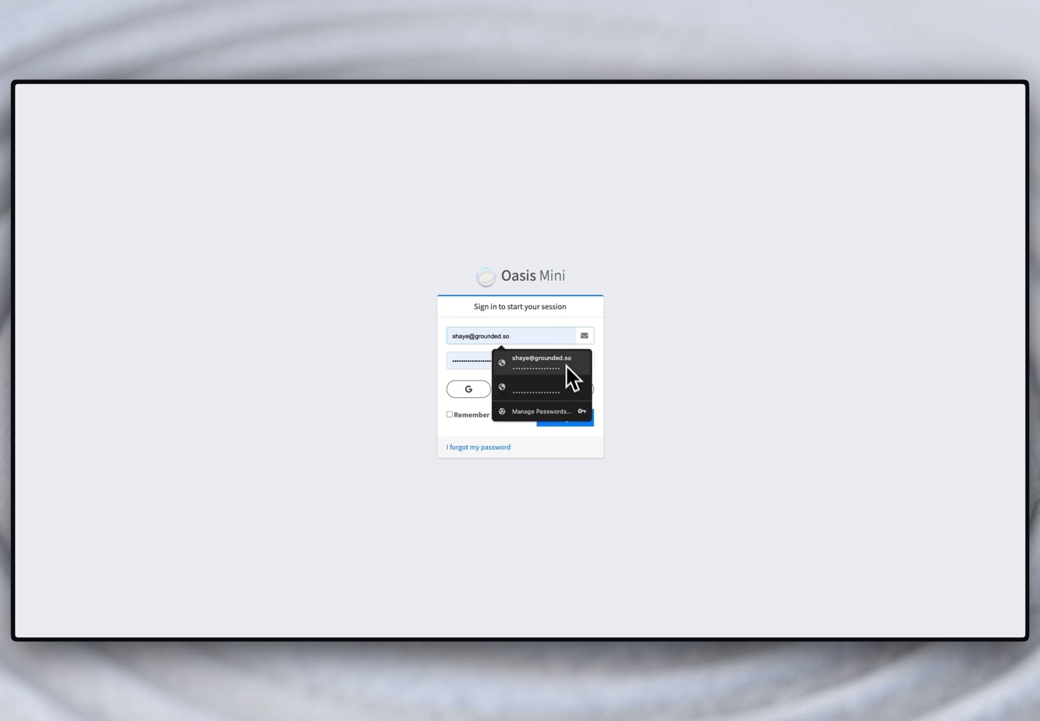
click(564, 368)
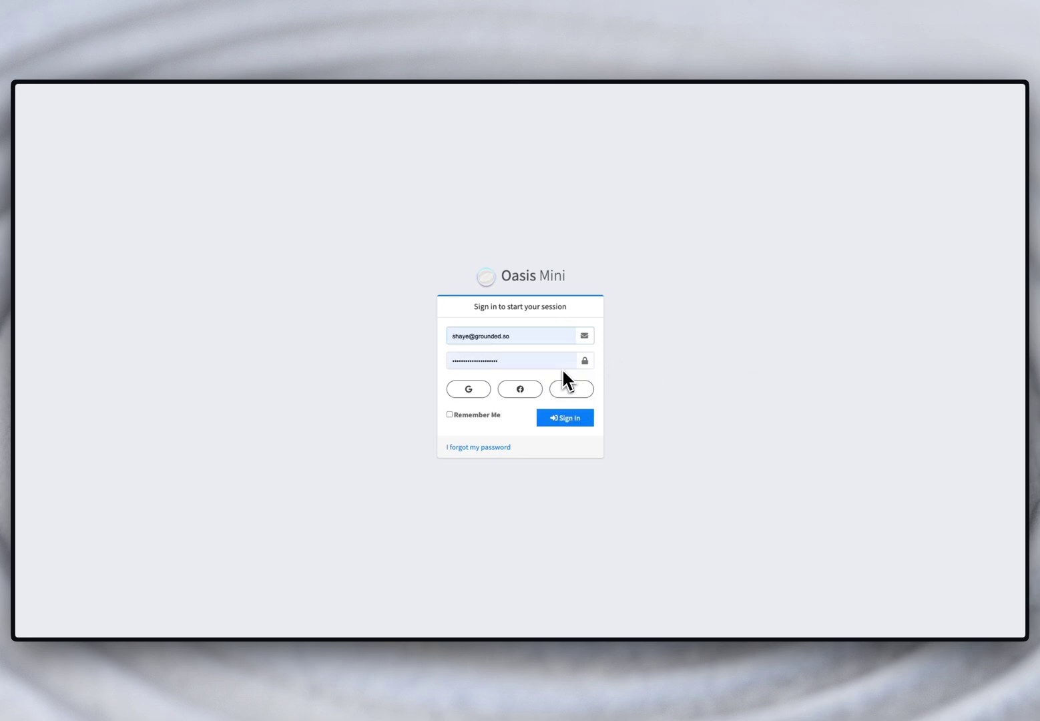
click(565, 419)
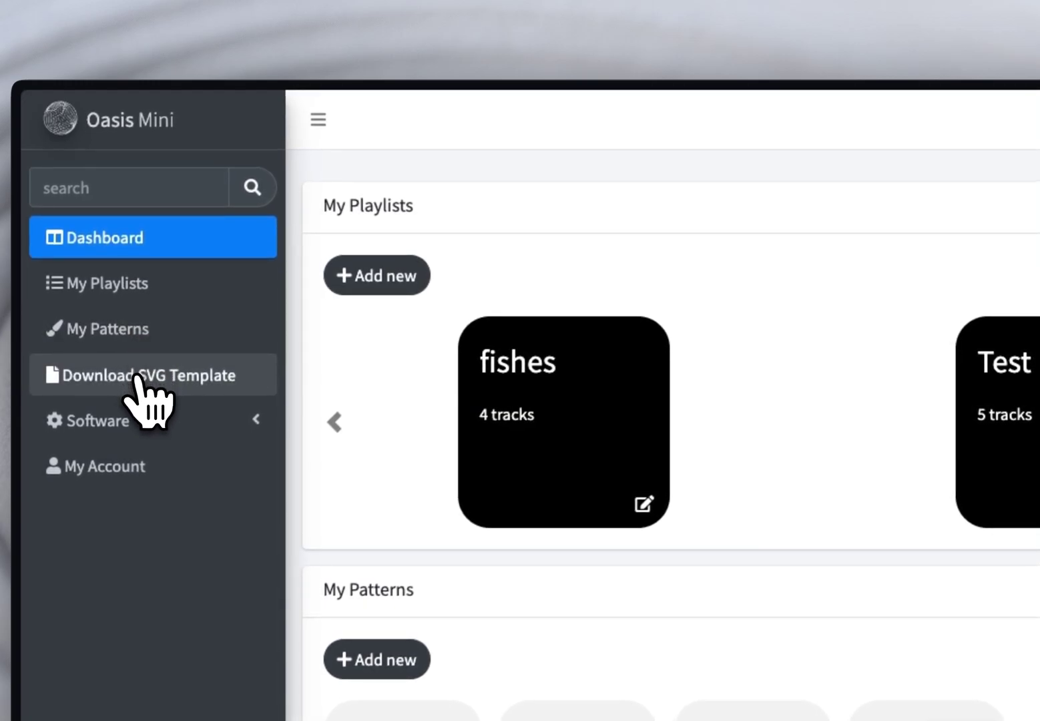
- Download the SVG template and save it as template on the Desktop
click(138, 377)
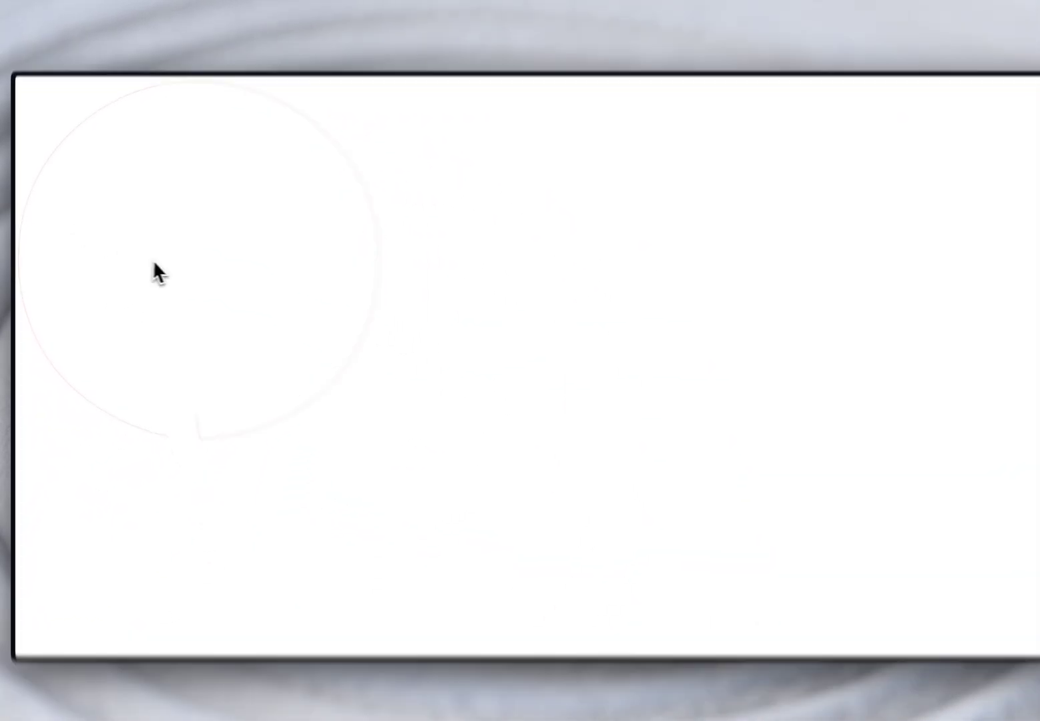
right_click(178, 296)
click(207, 339)
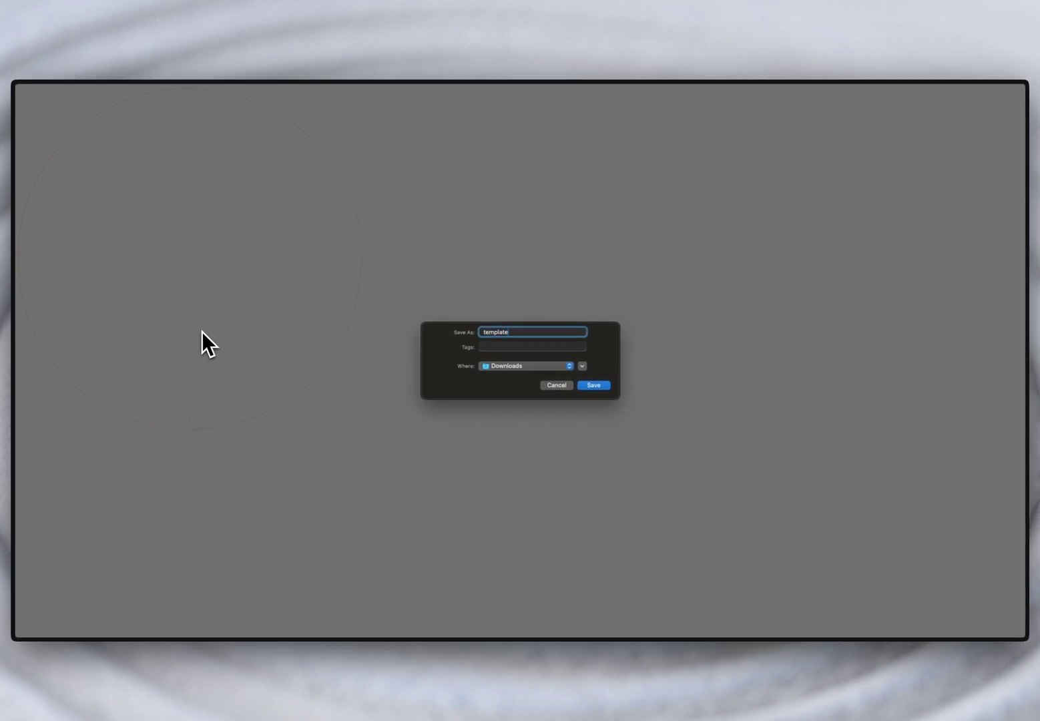
click(485, 366)
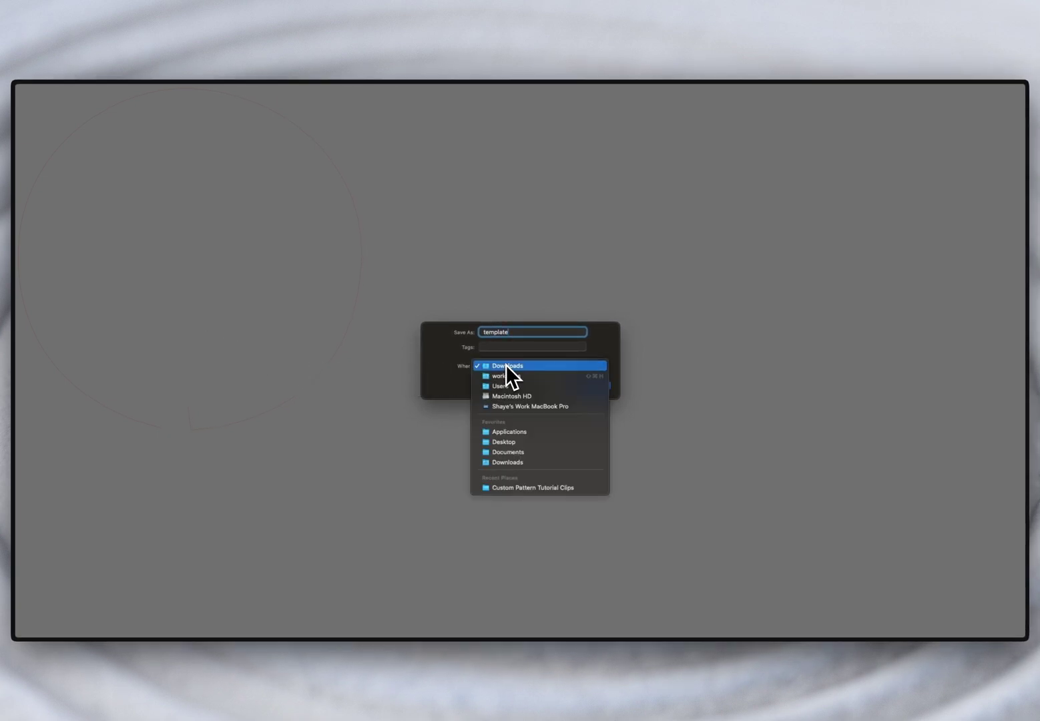
click(504, 444)
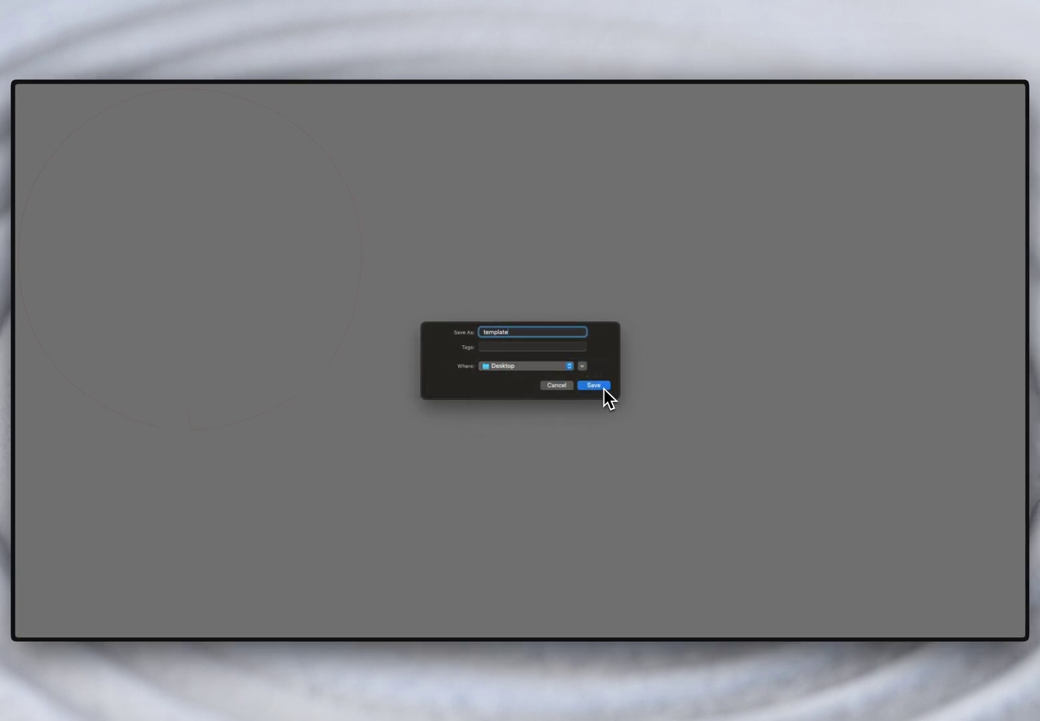
click(605, 387)
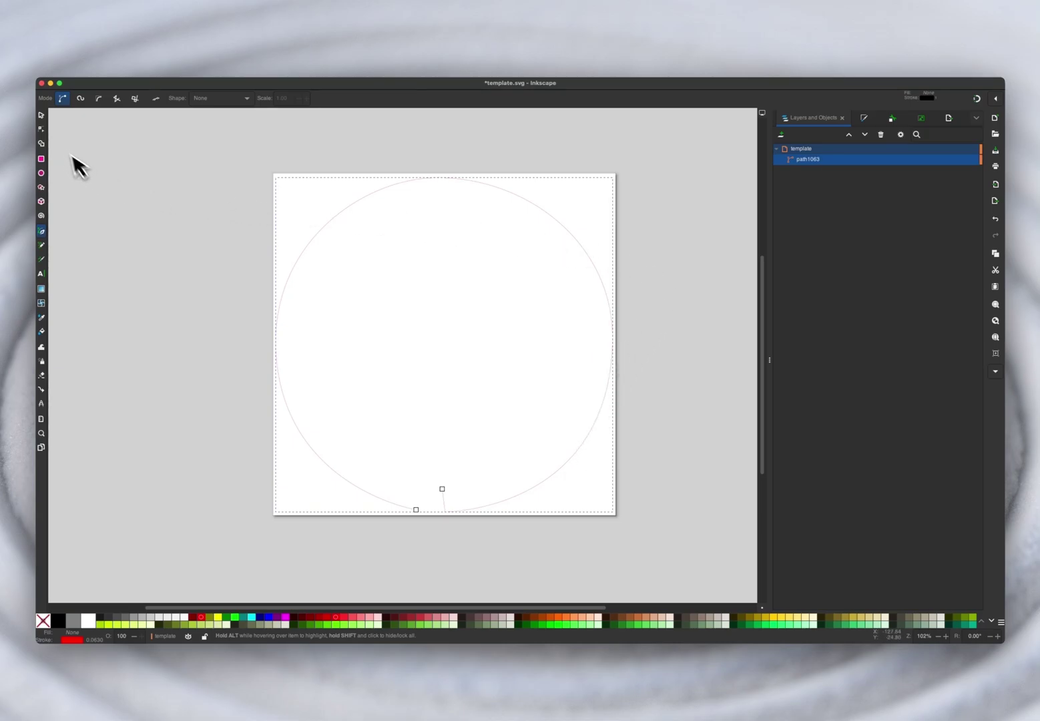
- Bring the rose line drawing into the template document in Inkscape and move image1 below path1063 in the object order
click(41, 115)
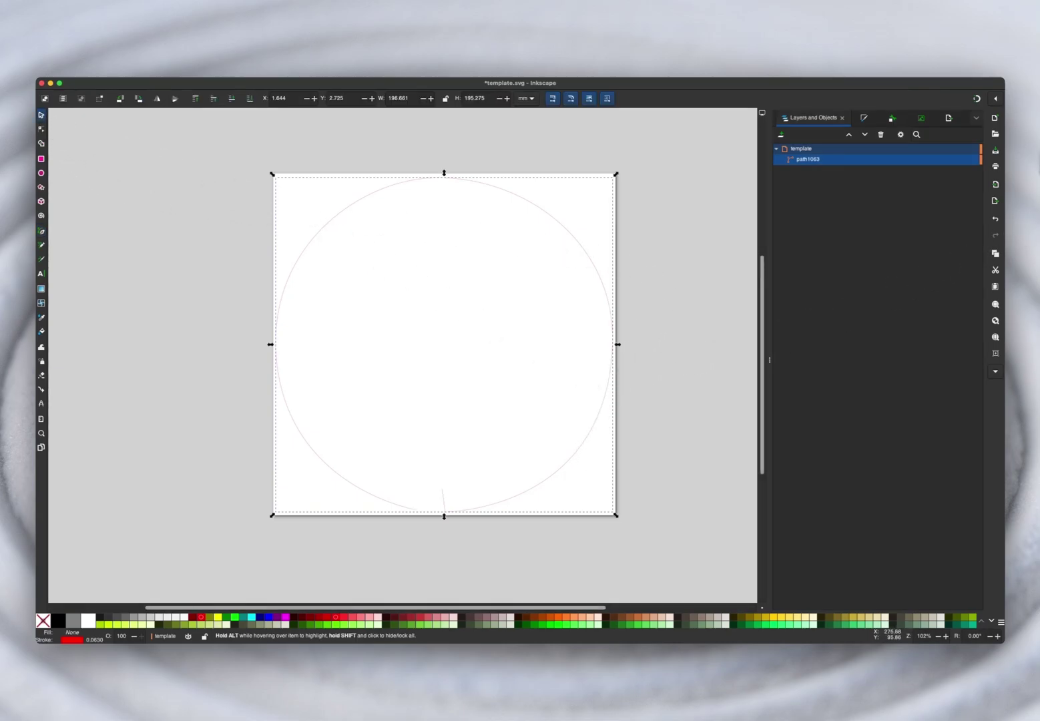
drag(1039, 146, 366, 305)
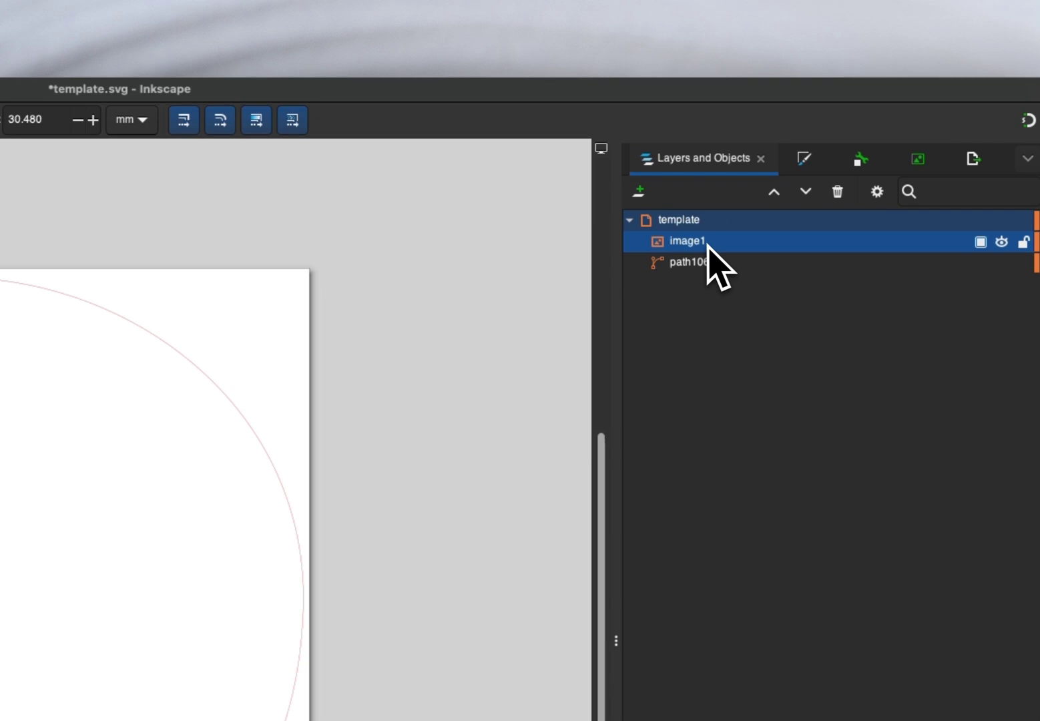
drag(701, 243, 701, 274)
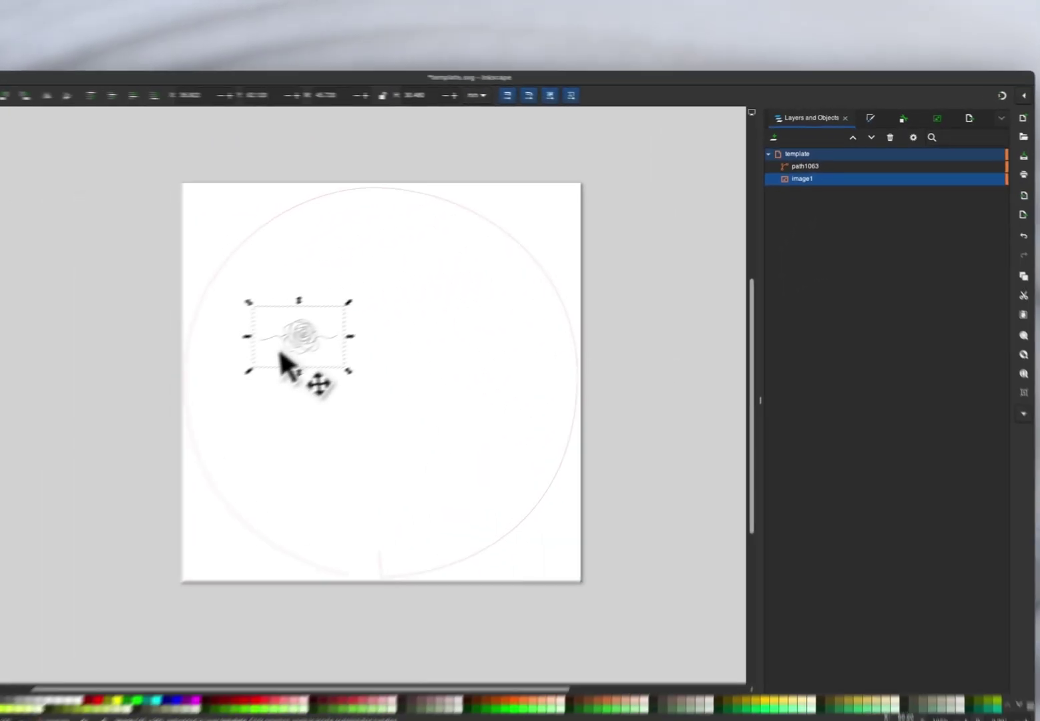
- Enlarge the rose image until its side lines extend past the template circle, and centre the rose within the circle
drag(281, 352, 241, 323)
drag(305, 343, 504, 503)
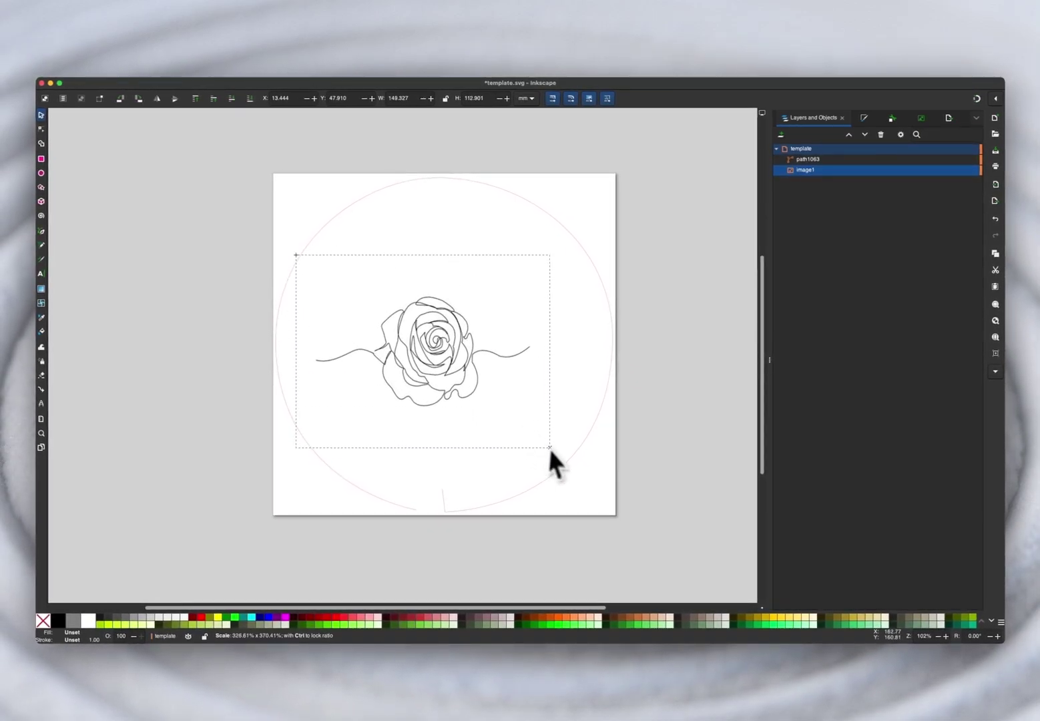
drag(550, 448, 613, 470)
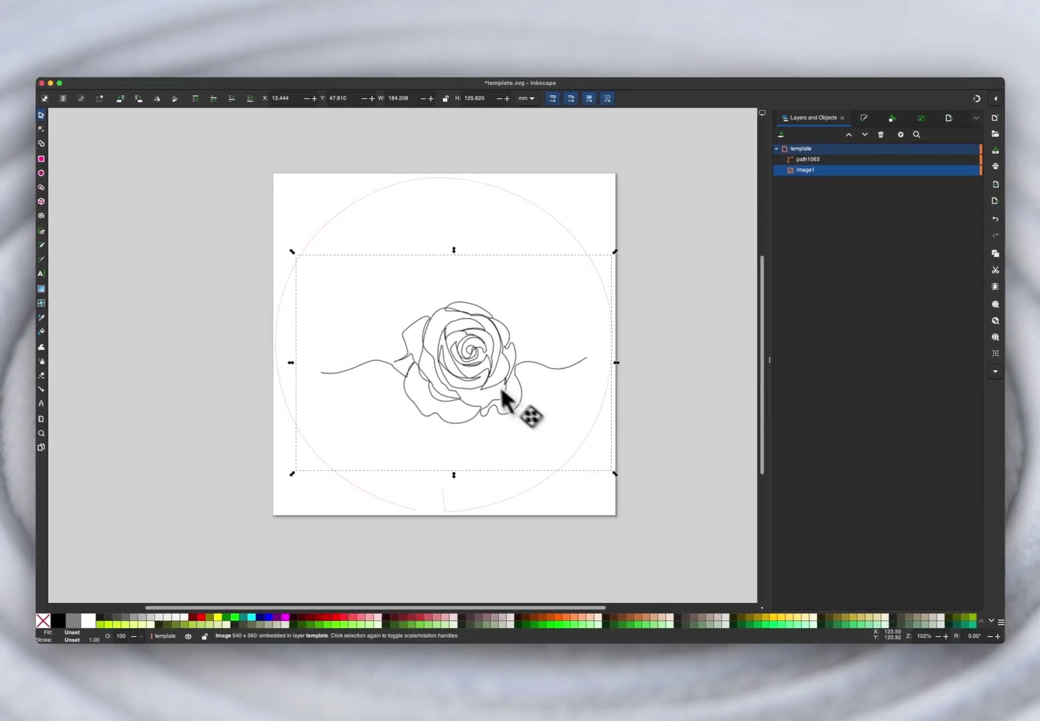
drag(500, 388, 448, 343)
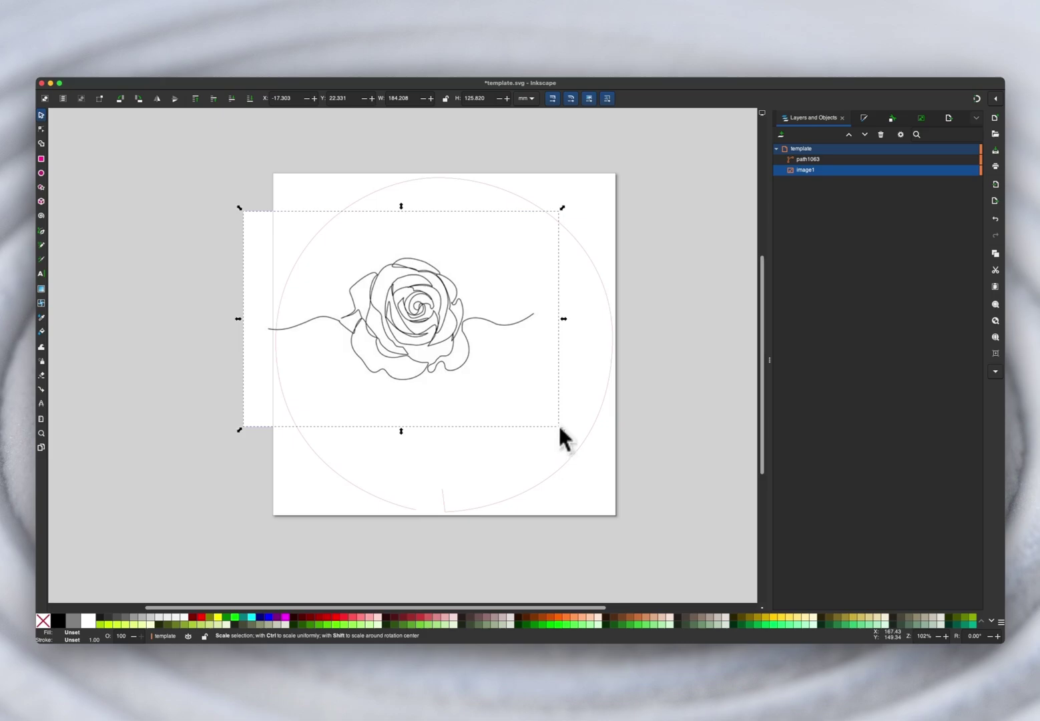
drag(560, 426, 669, 491)
drag(508, 386, 467, 365)
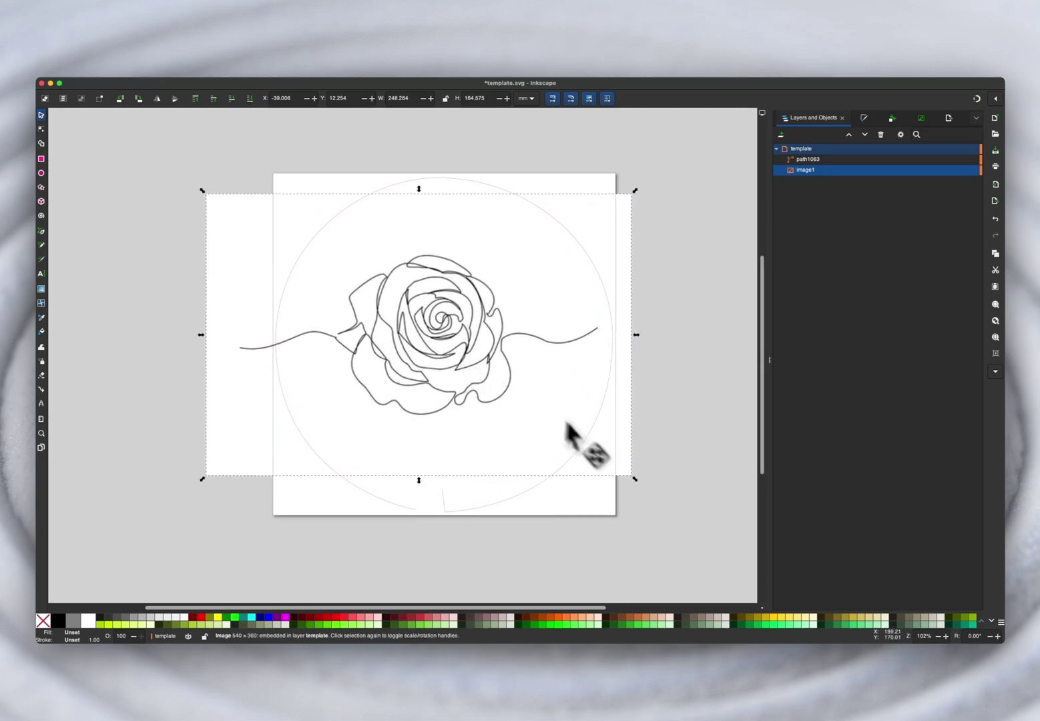
drag(636, 476, 665, 492)
drag(447, 383, 451, 386)
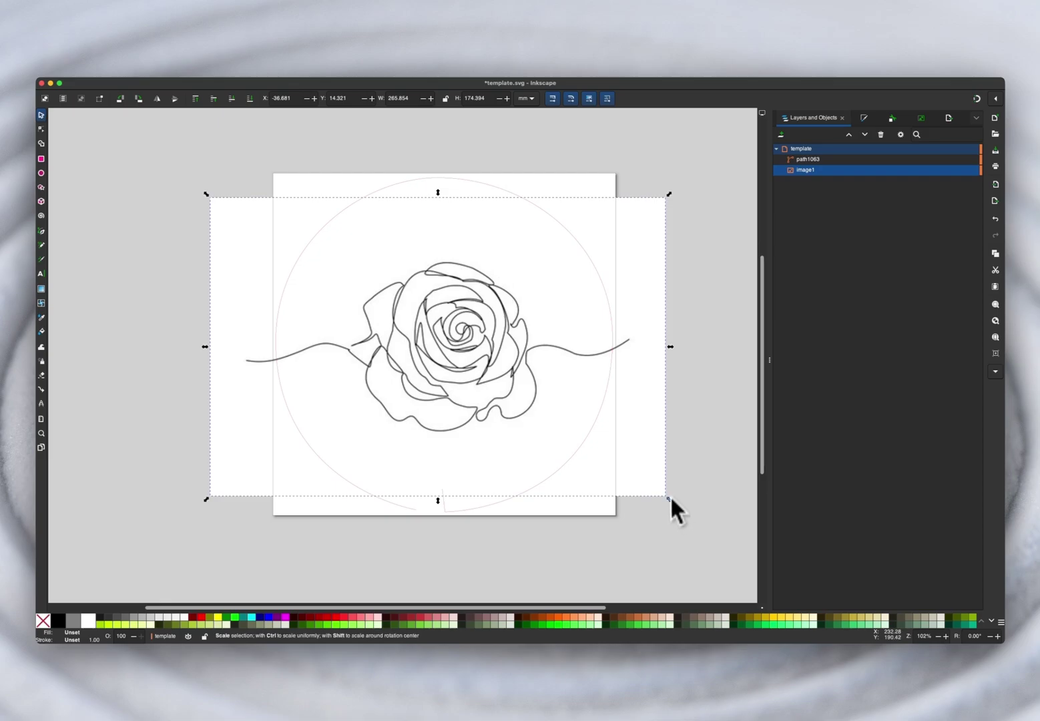
drag(671, 497, 685, 507)
drag(504, 405, 494, 395)
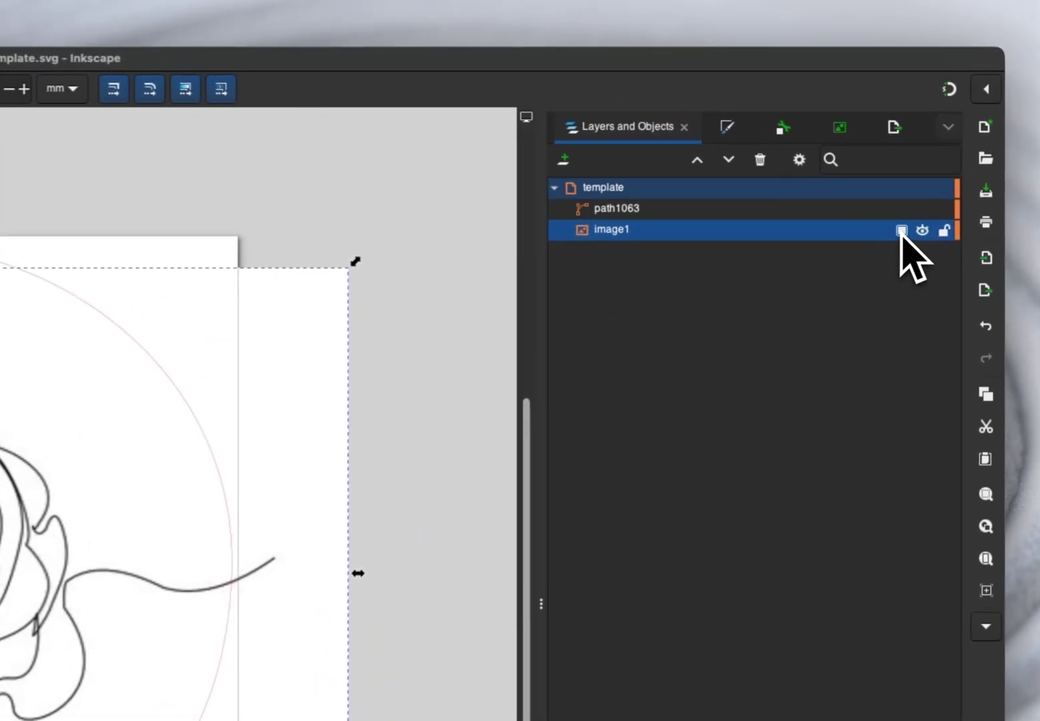
- Set the opacity of image1 to 11% and lock the image
click(953, 170)
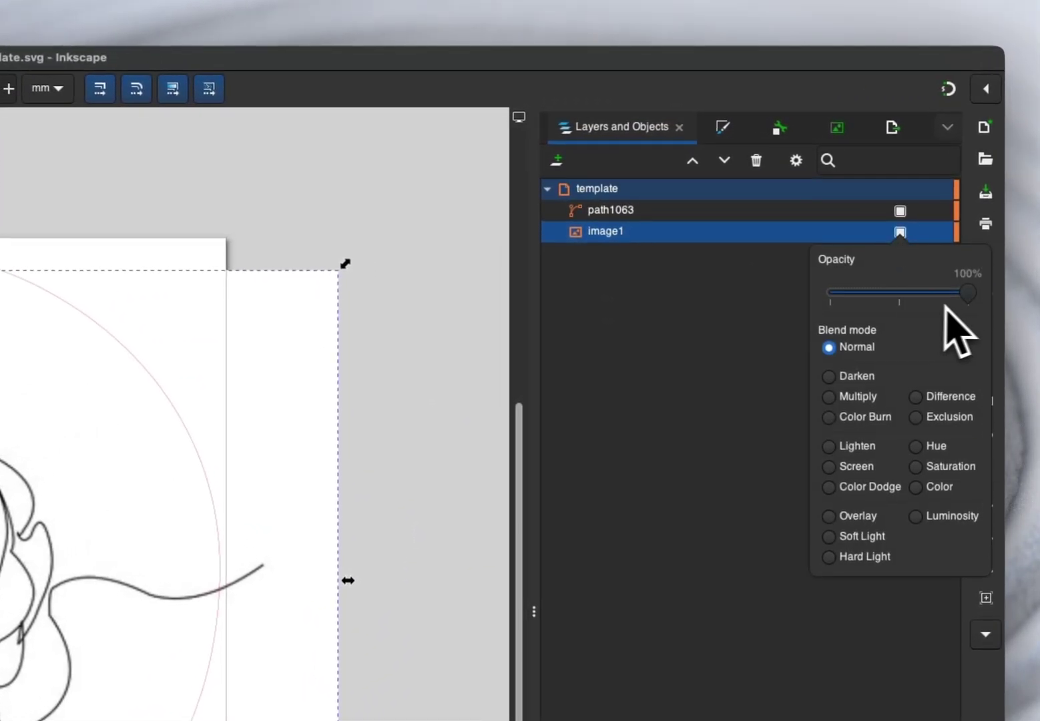
drag(968, 294, 846, 304)
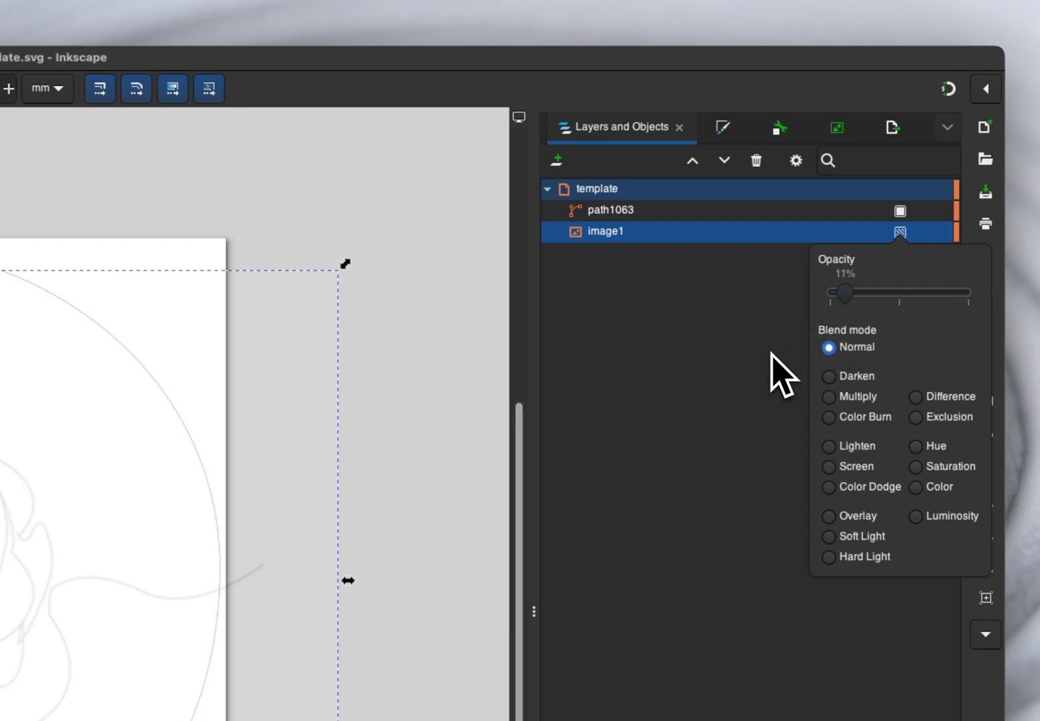
click(782, 374)
mouse_move(925, 238)
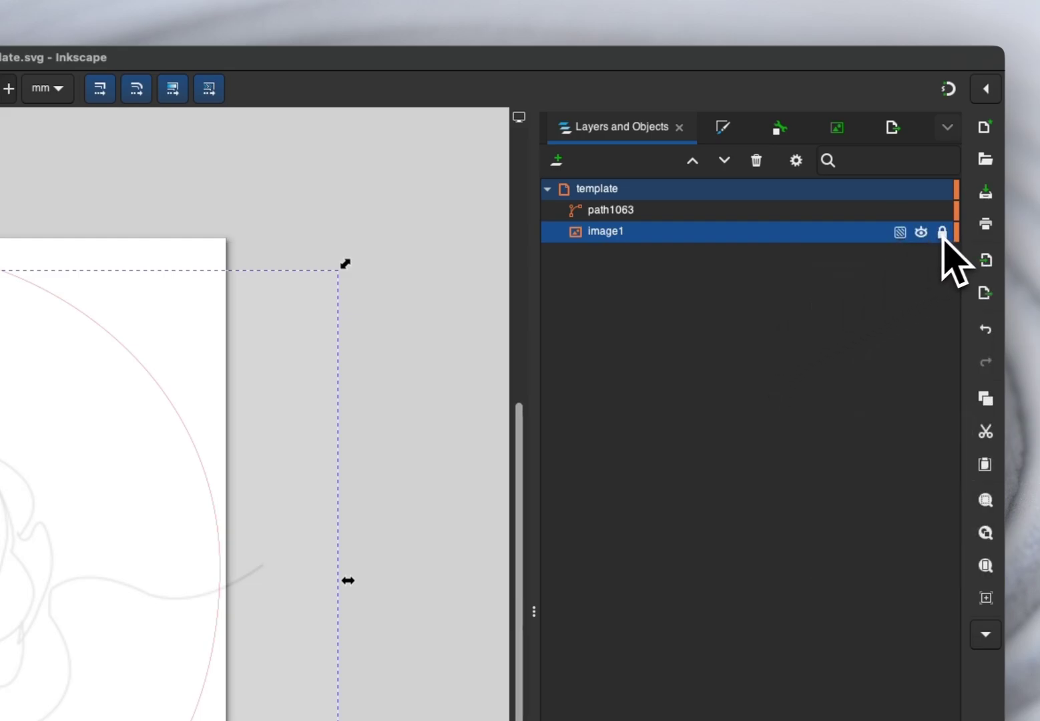
- Show the nodes of path1063 and select the end node of its short inner segment near the bottom of the circle
click(612, 212)
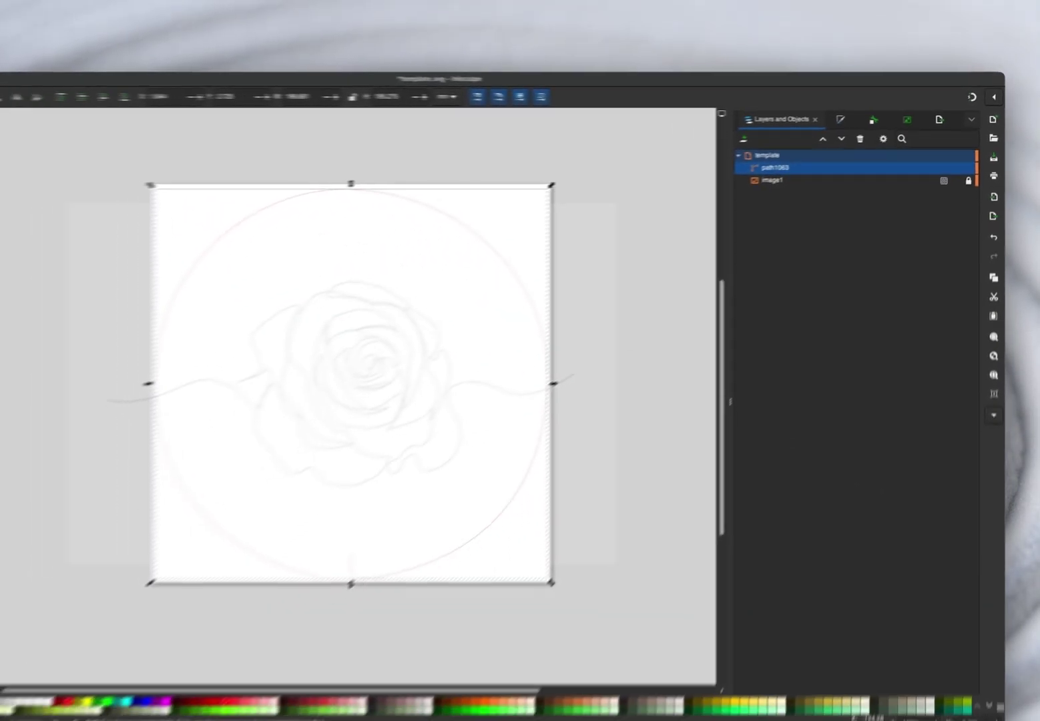
click(41, 129)
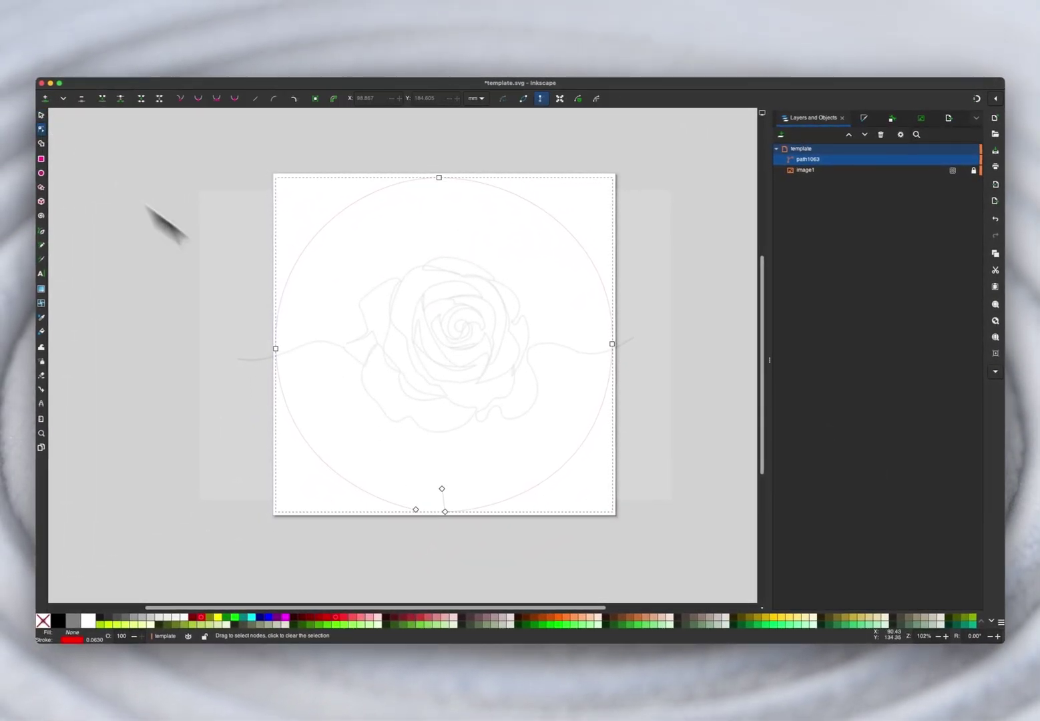
click(443, 490)
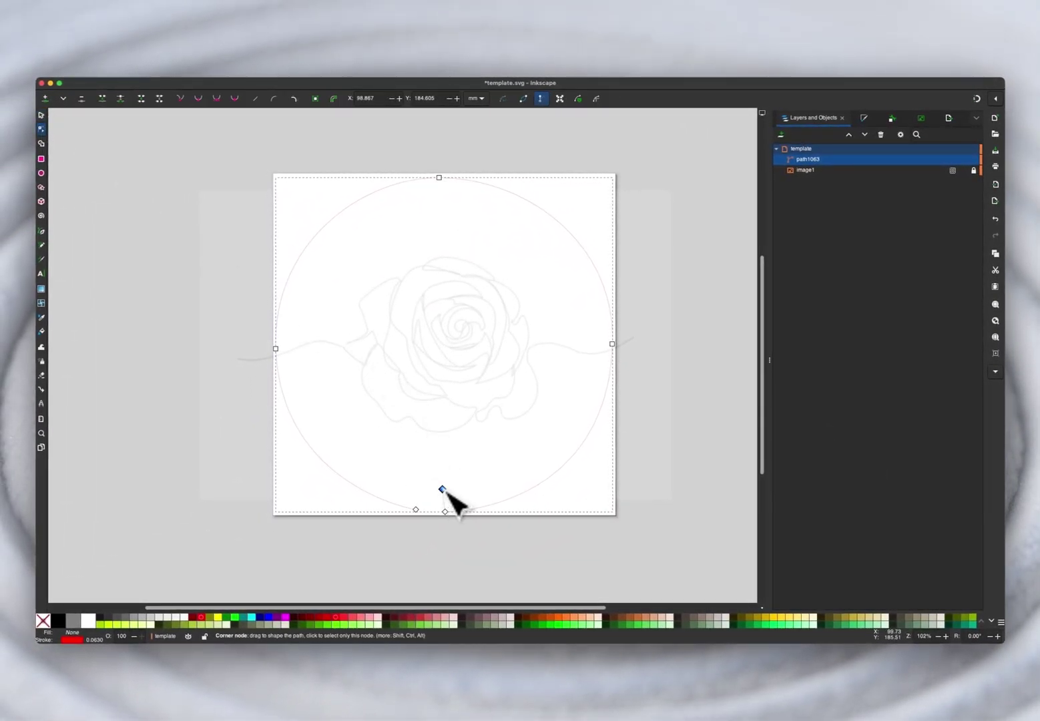
- Continue path1063 with the Pen tool from its inner end node in a wide curve up to the rose's left stem line
click(44, 233)
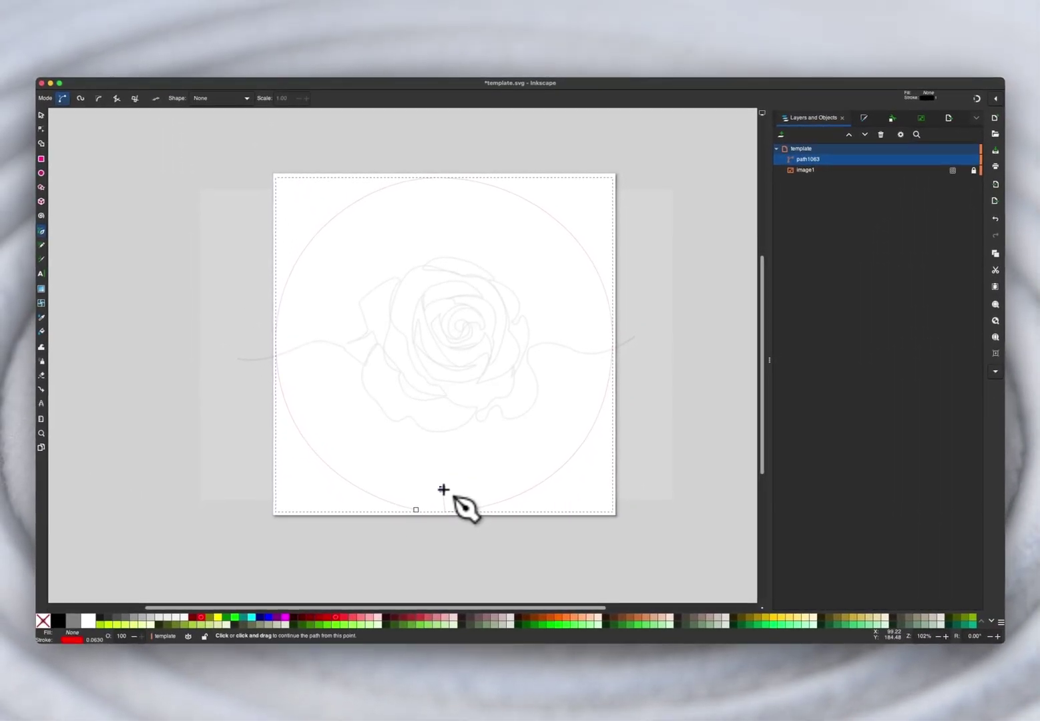
key(plus)
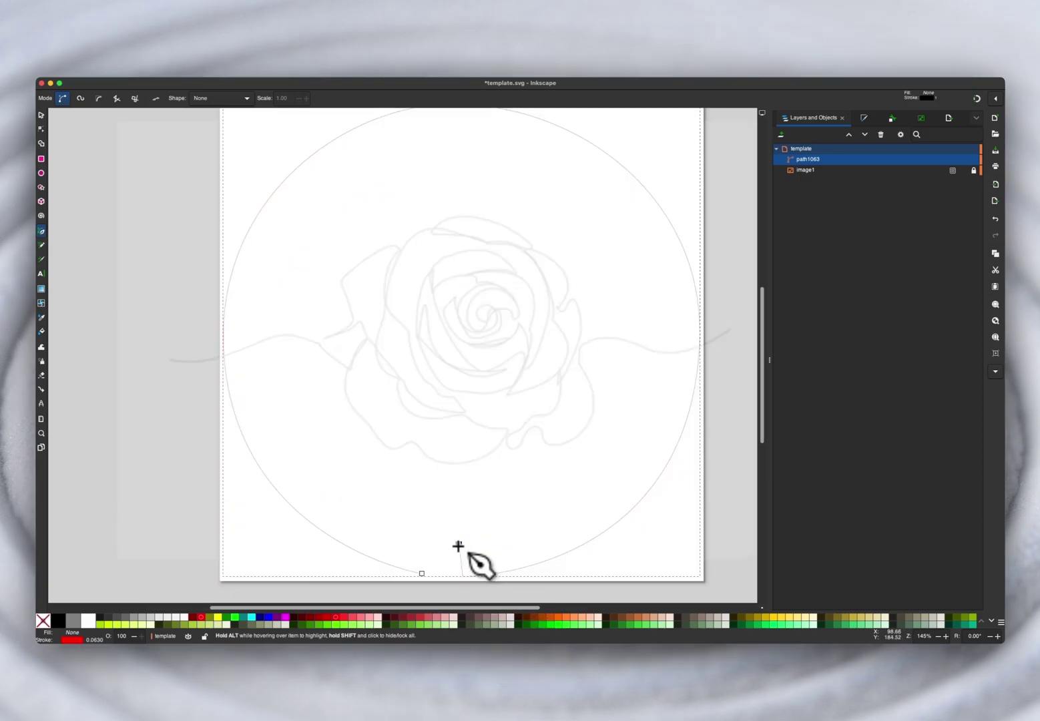
click(458, 544)
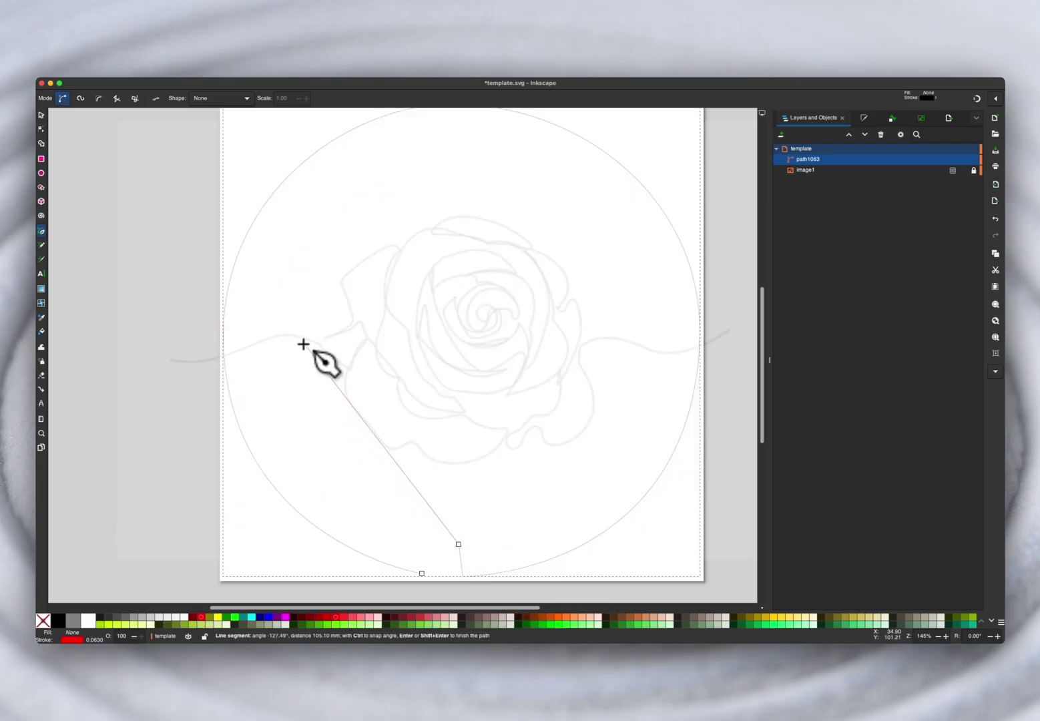
drag(308, 342, 336, 175)
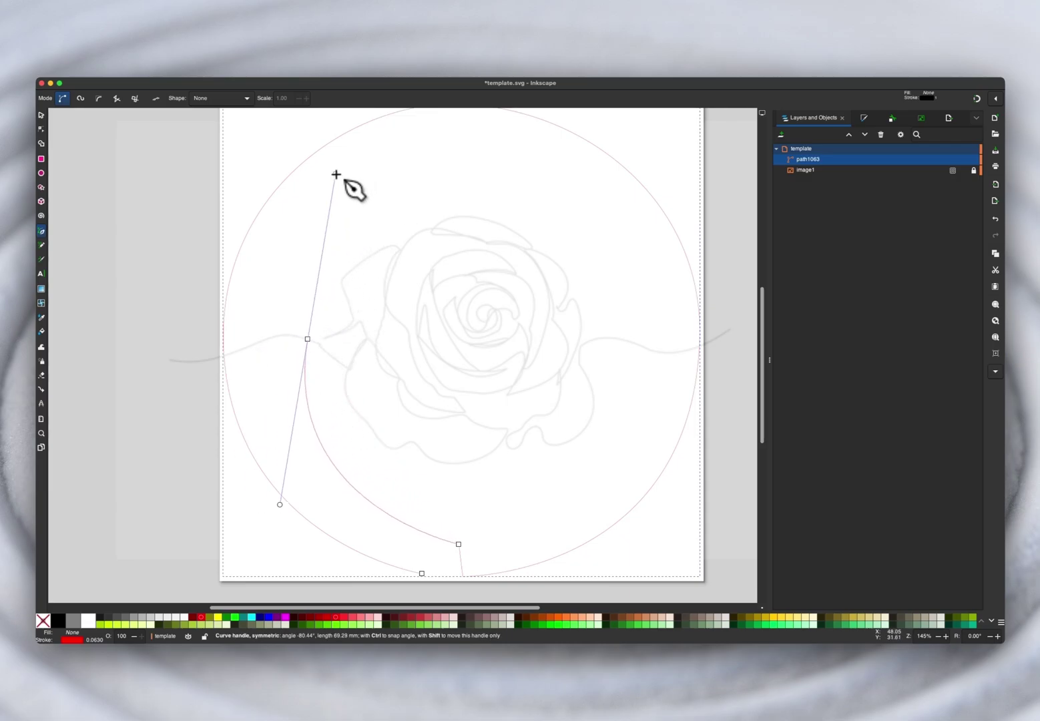
drag(336, 175, 335, 174)
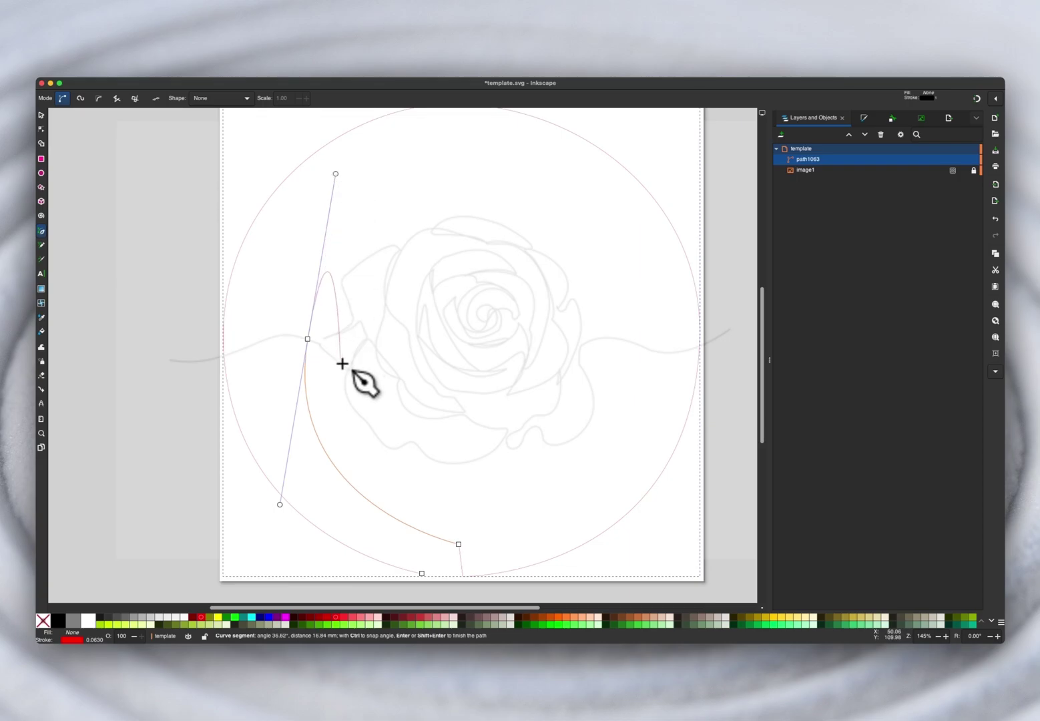
- Remove the last curve handle and trace the small left leaf and the left petal edges down to the lower inner petal
key(shift+l)
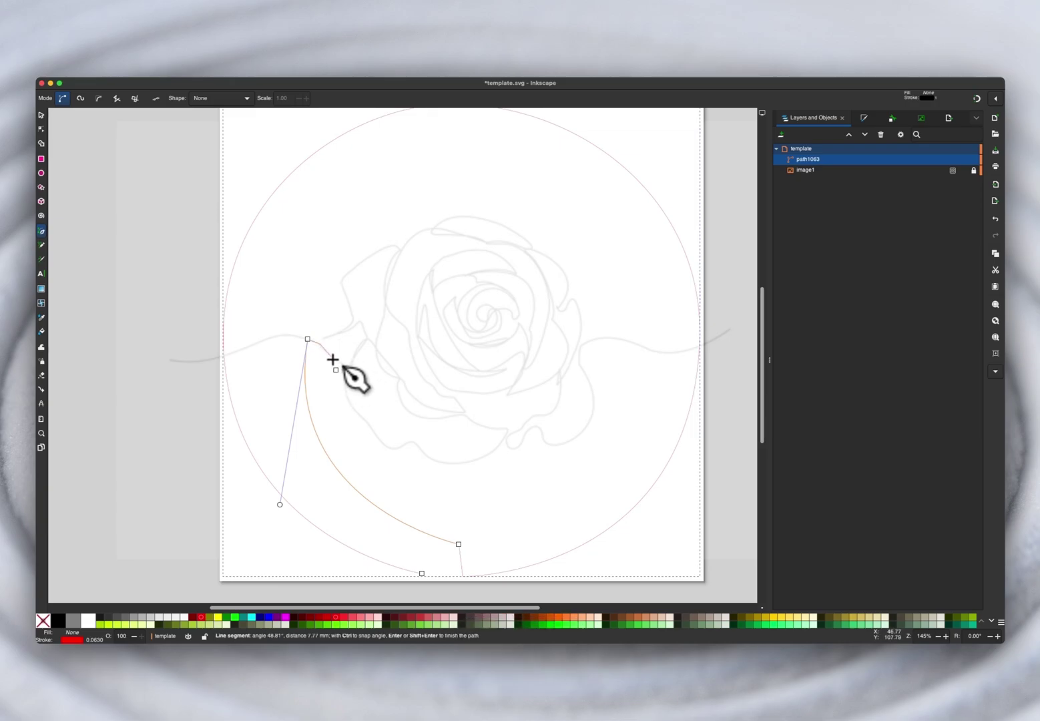
drag(320, 344, 340, 360)
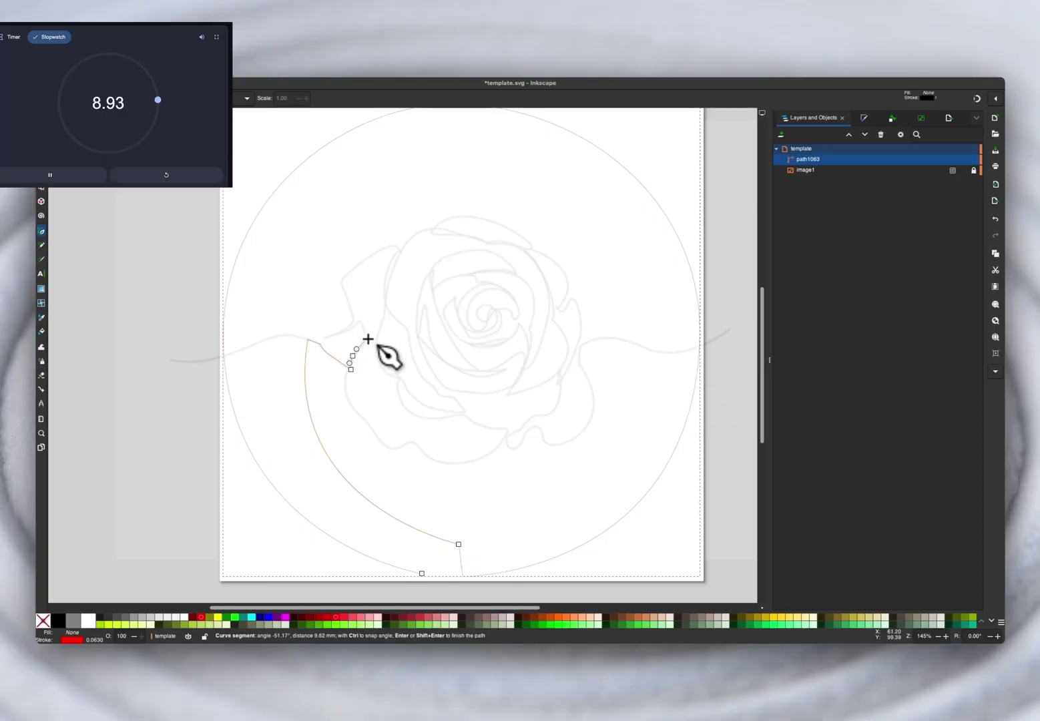
click(340, 284)
click(389, 289)
click(405, 409)
click(438, 420)
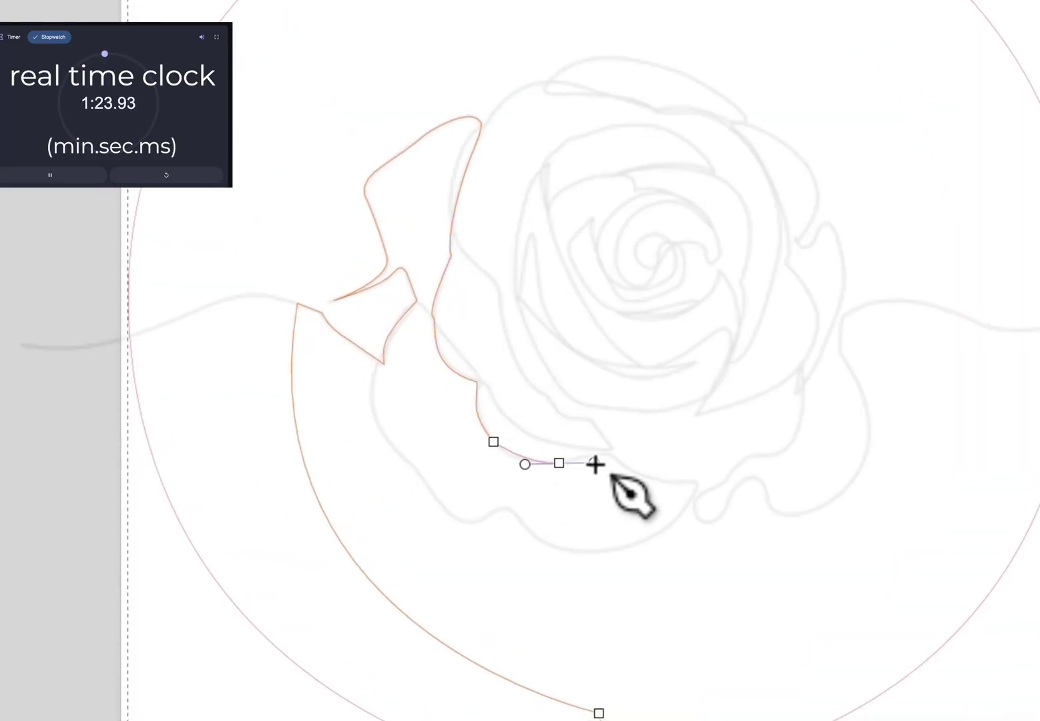
- Trace the large lower-left outer petal along its wavy bottom edge and back up to the small left leaf
click(695, 486)
click(594, 551)
click(420, 475)
drag(367, 392, 378, 354)
click(417, 303)
- Trace the inner lower-left petal edge and follow the rose's upper outline around to the right of its centre
click(611, 450)
click(499, 306)
drag(483, 273, 466, 260)
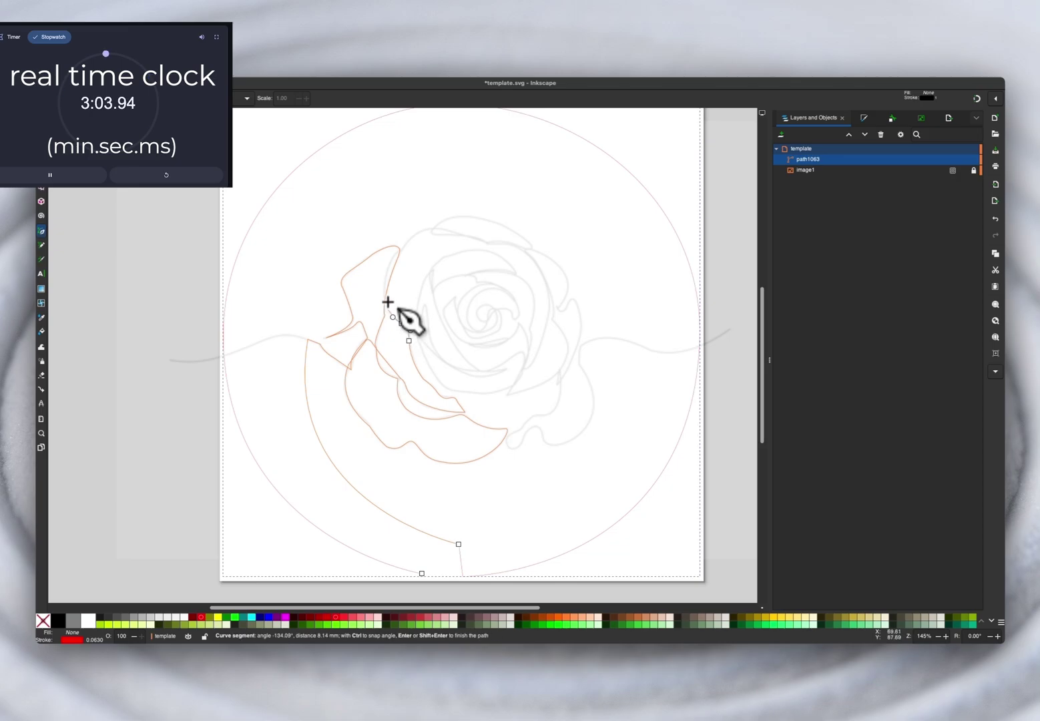
click(432, 228)
click(530, 360)
- Trace the central spiral of the rose and the petal curves directly around it
click(487, 339)
click(469, 304)
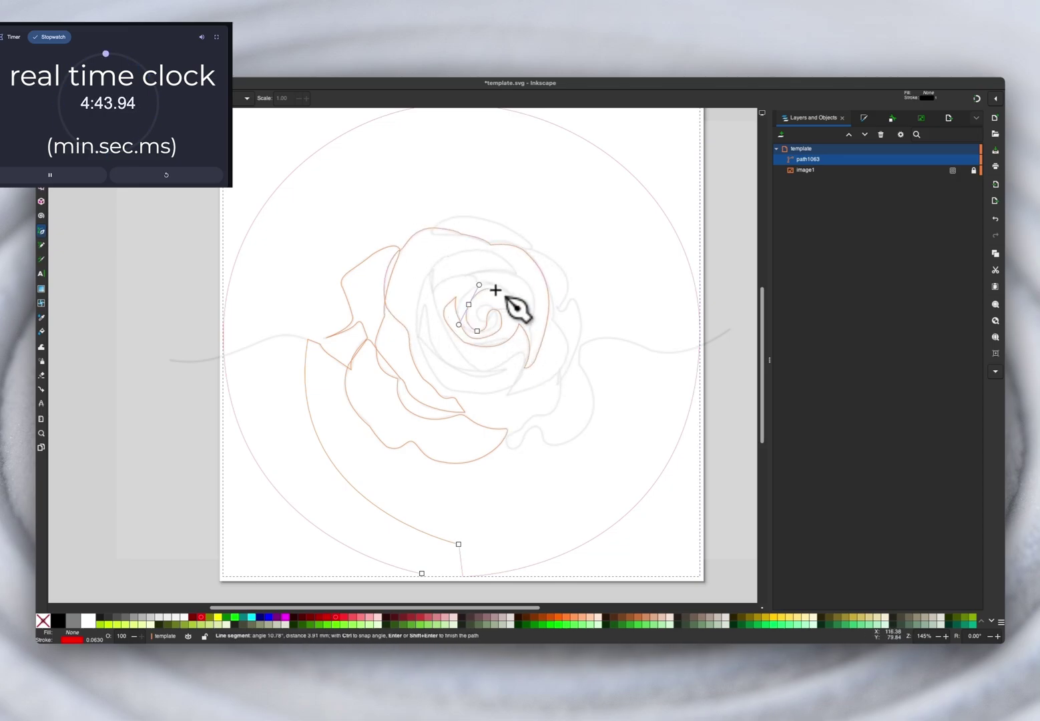
click(517, 315)
scroll(511, 307, up, 2)
mouse_move(443, 327)
mouse_down()
mouse_move(426, 301)
mouse_move(428, 242)
mouse_move(346, 276)
mouse_up()
click(527, 326)
- Trace the inner petals surrounding the spiral, from their upper edges around the right side and down to the lower left
click(444, 259)
click(355, 280)
click(353, 232)
click(374, 210)
click(523, 242)
click(551, 349)
click(537, 431)
drag(456, 439, 421, 413)
drag(325, 368, 348, 428)
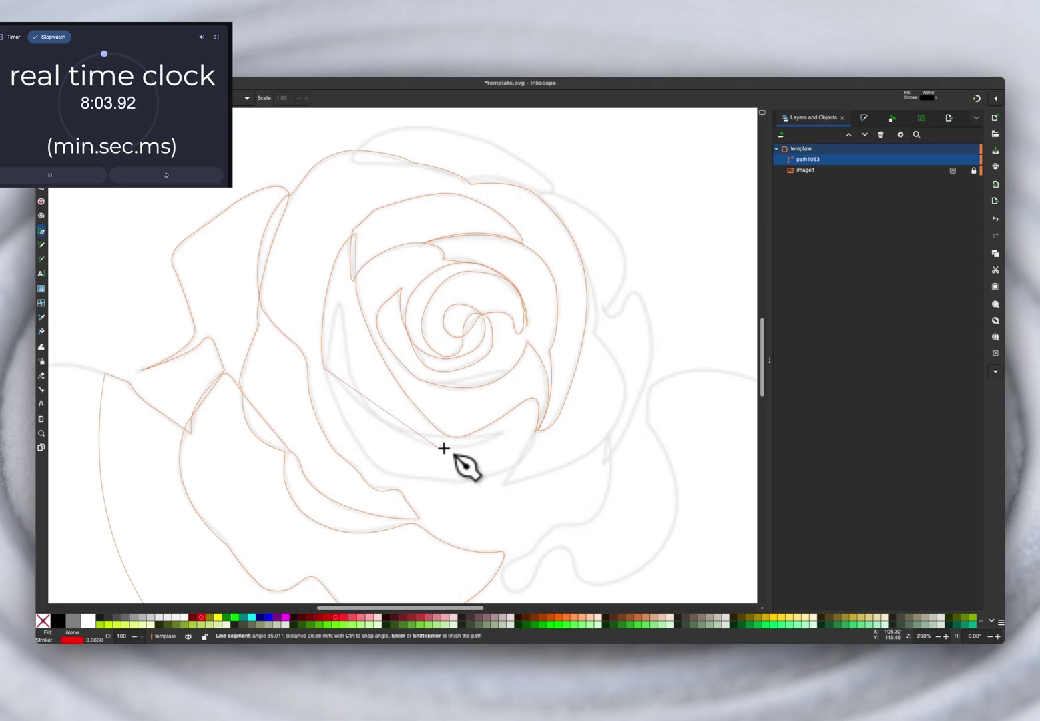
- Trace the lower inner petals, the right petal edge and the overlapping petal at the top of the rose
click(342, 387)
click(560, 428)
click(368, 162)
drag(465, 179, 479, 166)
click(550, 192)
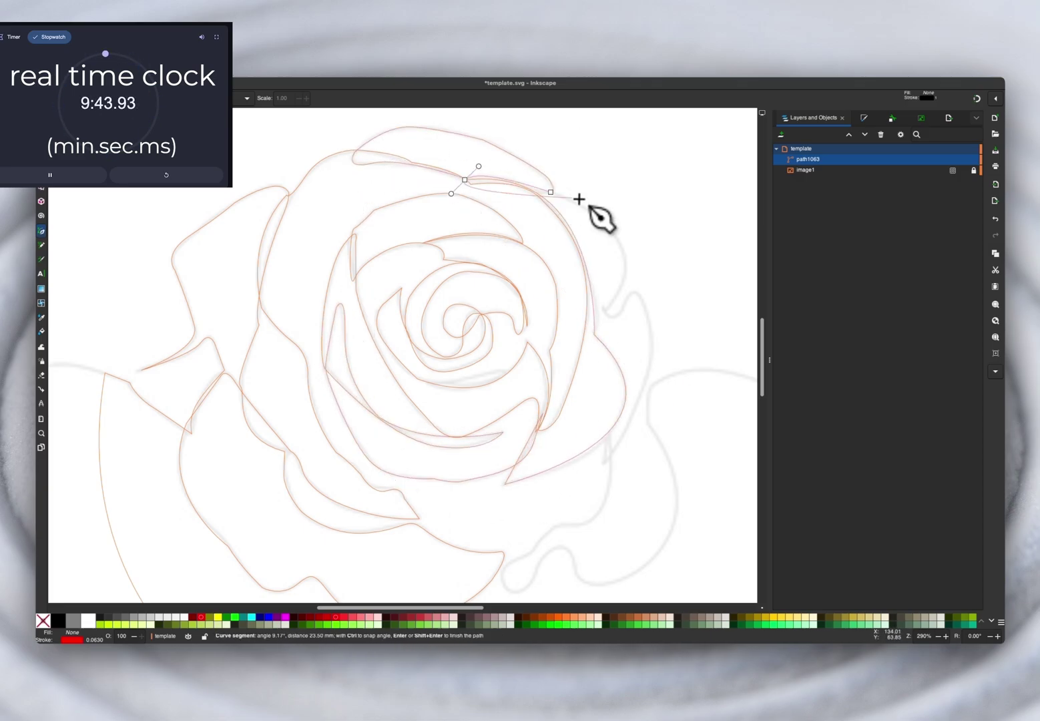
- Trace the outer right petals from the top petal's end down to the small fold at the lower right
click(632, 291)
click(621, 454)
click(583, 502)
scroll(541, 569, down, 2)
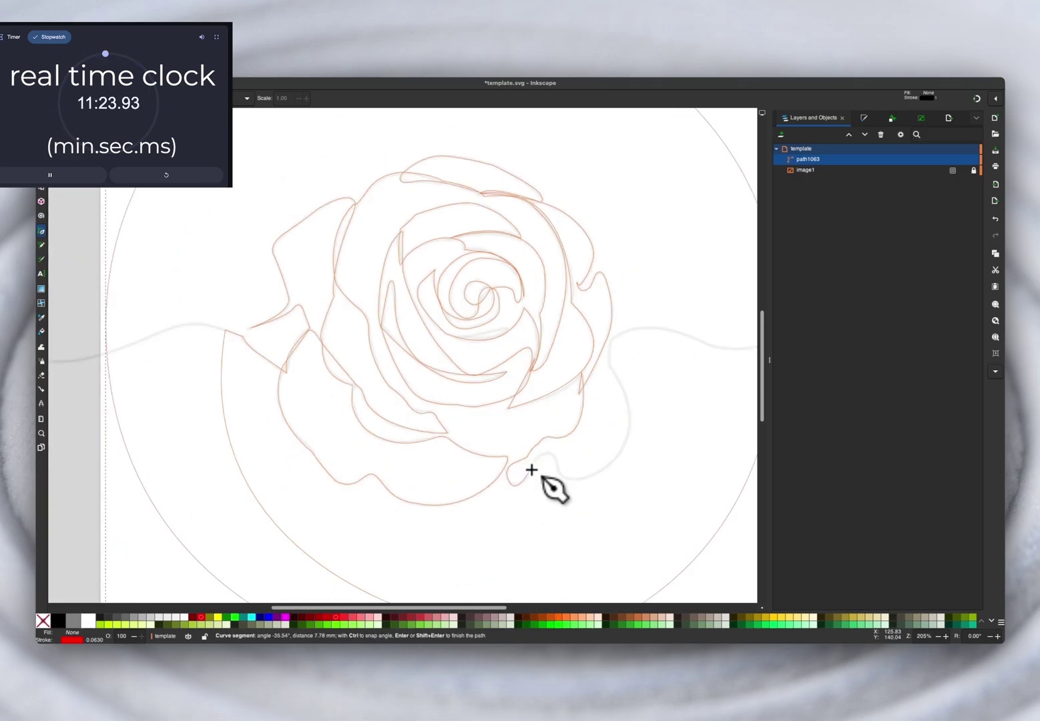
- Trace the lower-right outer petal and add a leaf with a serrated tip to the right of the rose
drag(608, 353, 661, 442)
scroll(592, 550, down, 2)
scroll(597, 307, up, 2)
click(587, 334)
drag(488, 334, 442, 299)
- Draw a straight midrib from the right leaf's base towards its tip and finish the path there
key(shift+l)
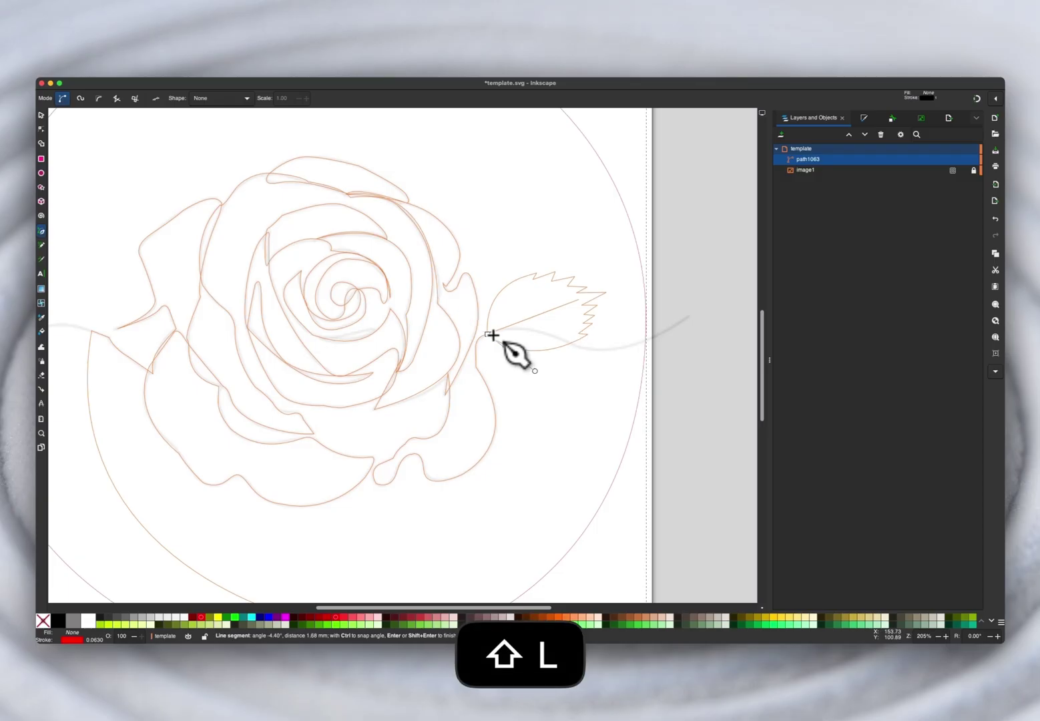
double_click(577, 301)
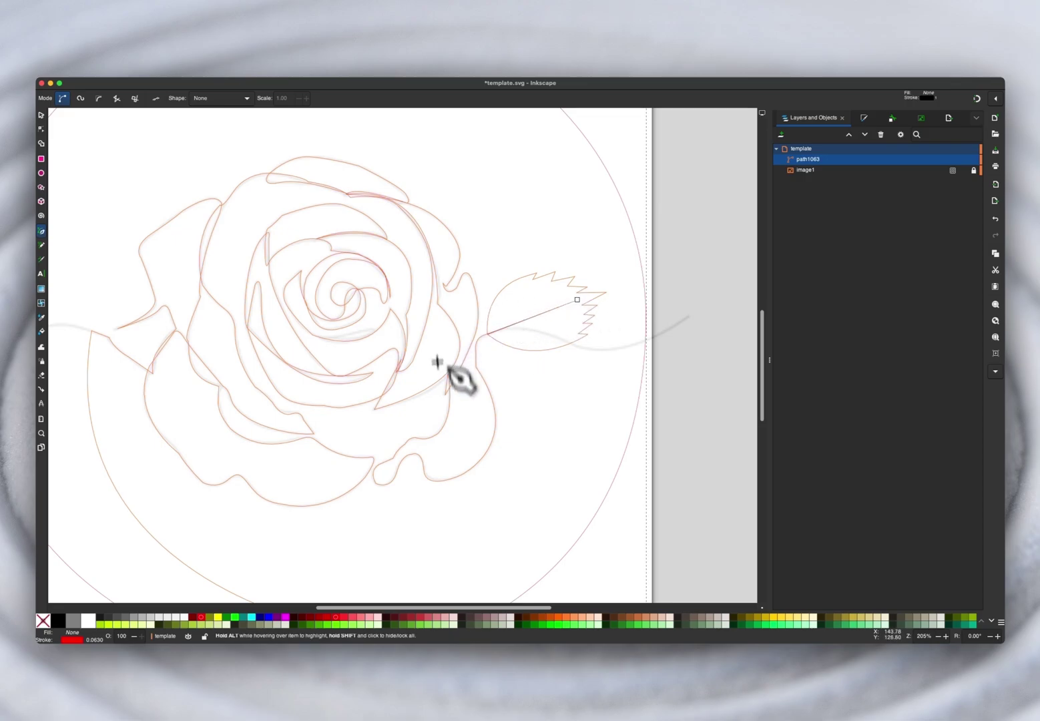
key(minus)
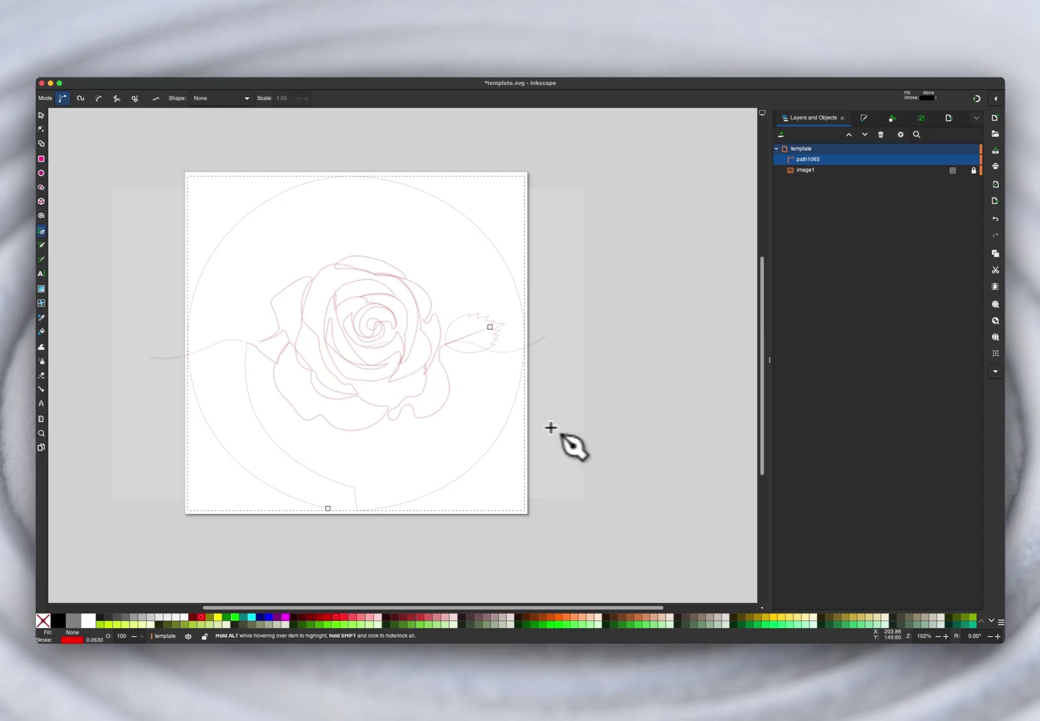
- Select the rose reference image, unlock image1 and delete it
click(41, 115)
alt+click(355, 502)
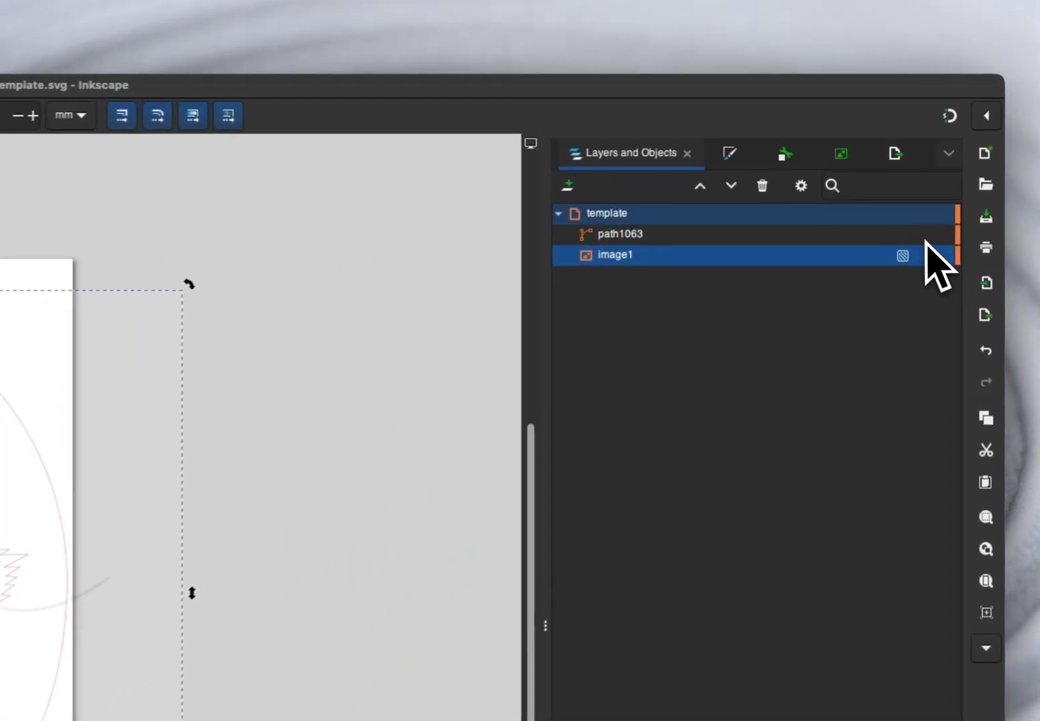
click(974, 170)
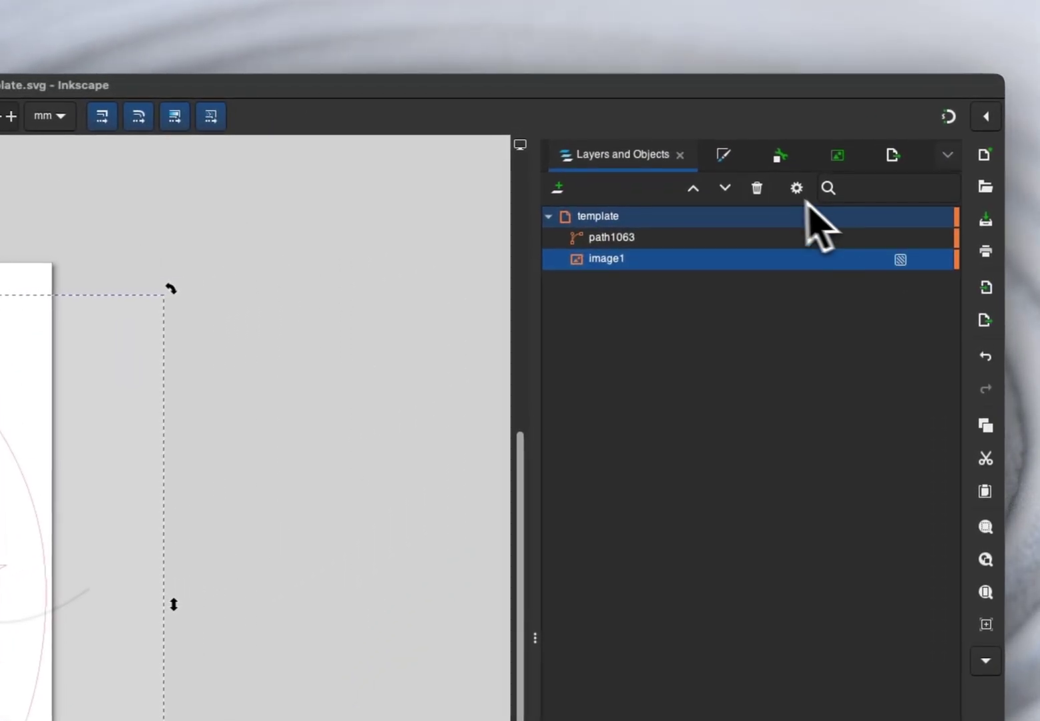
click(756, 188)
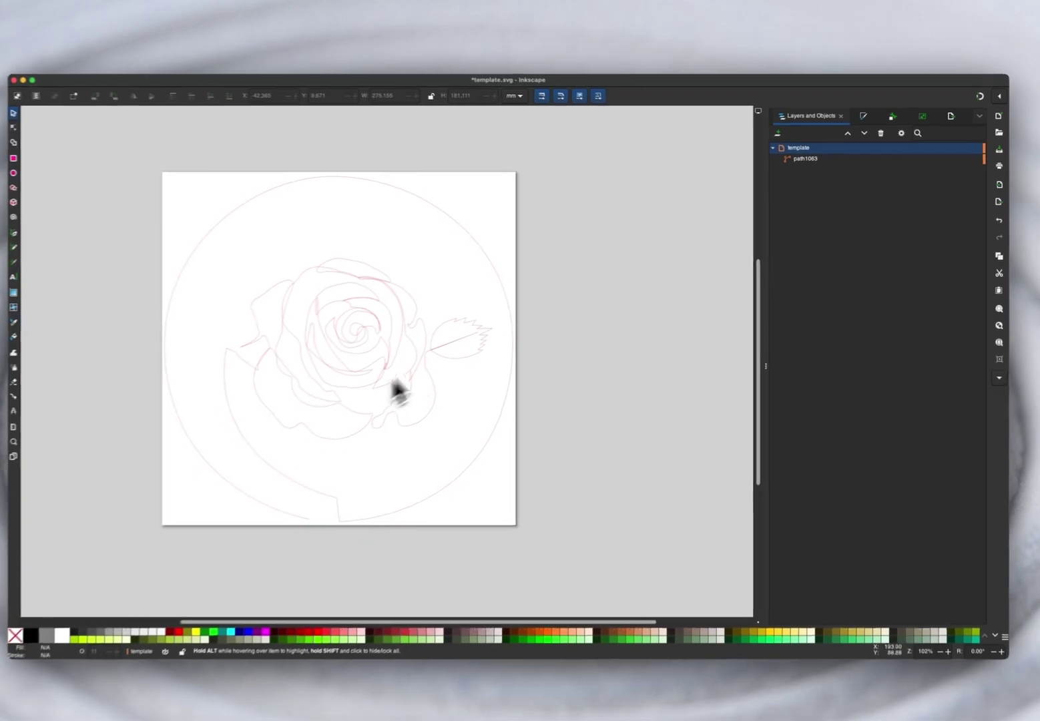
- Select path1063 and show its nodes for editing
click(807, 161)
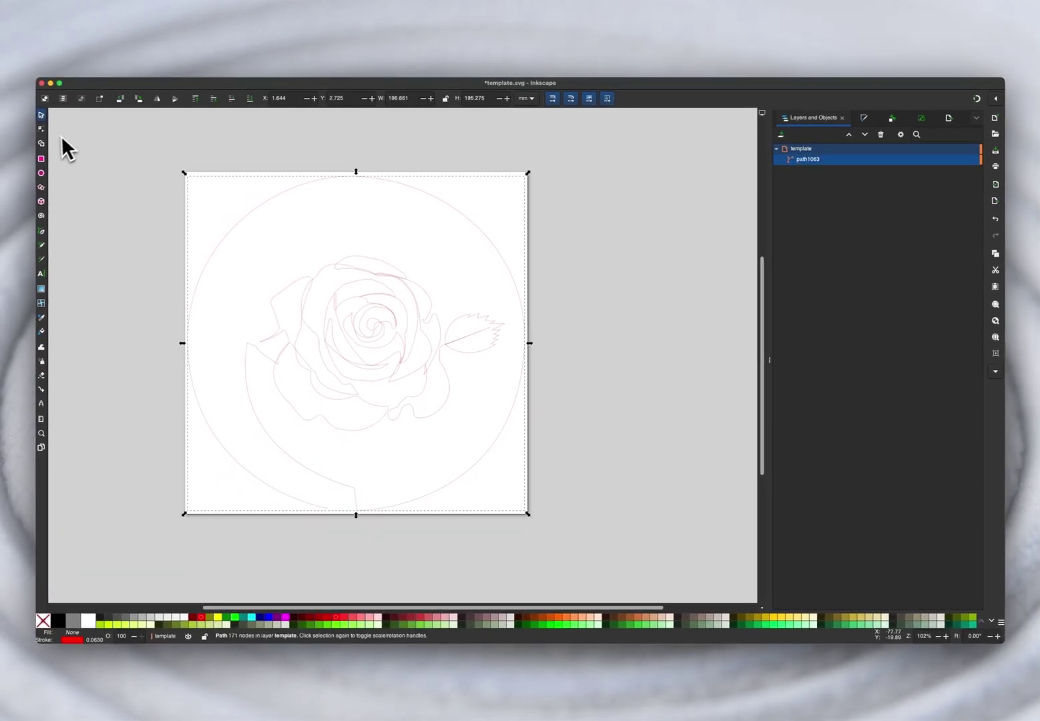
click(43, 130)
scroll(344, 462, down, 3)
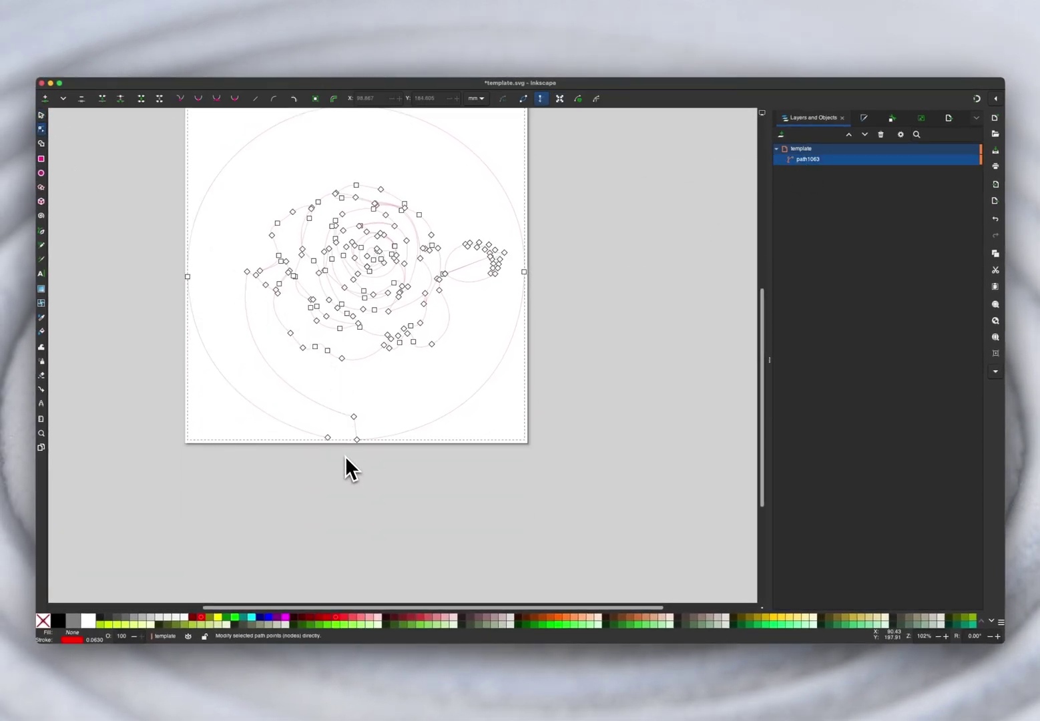
scroll(342, 444, up, 3)
scroll(340, 431, down, 2)
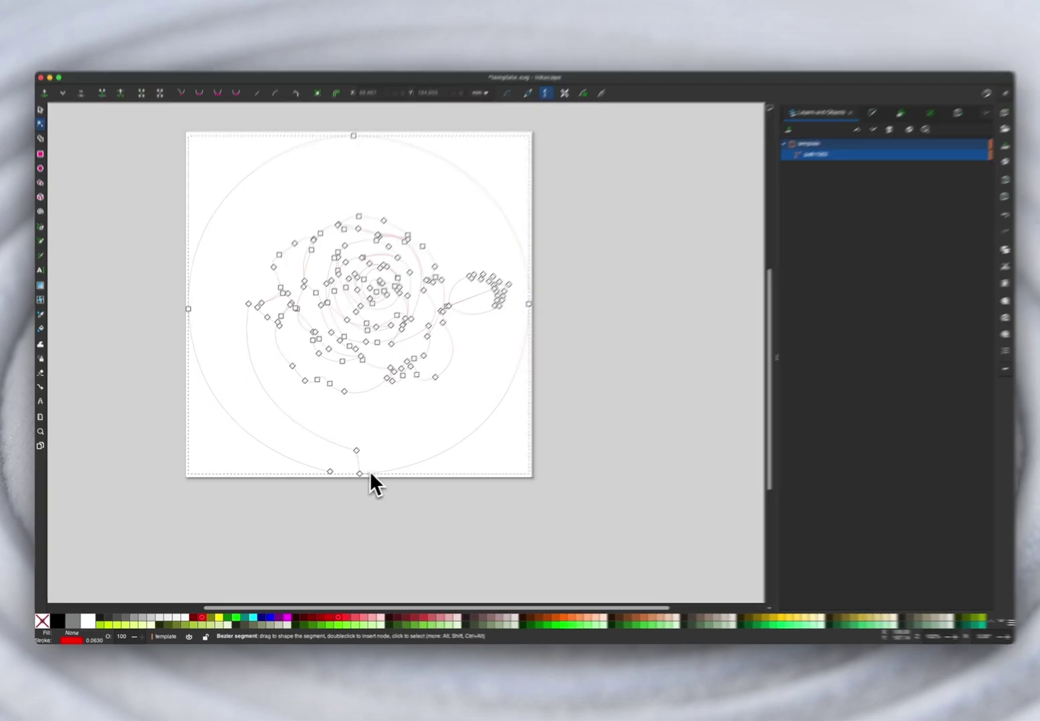
- Try moving the corner node where the traced line begins near the circle's bottom, undo the move, and deselect the node
key(plus)
key(plus)
key(plus)
scroll(337, 518, down, 6)
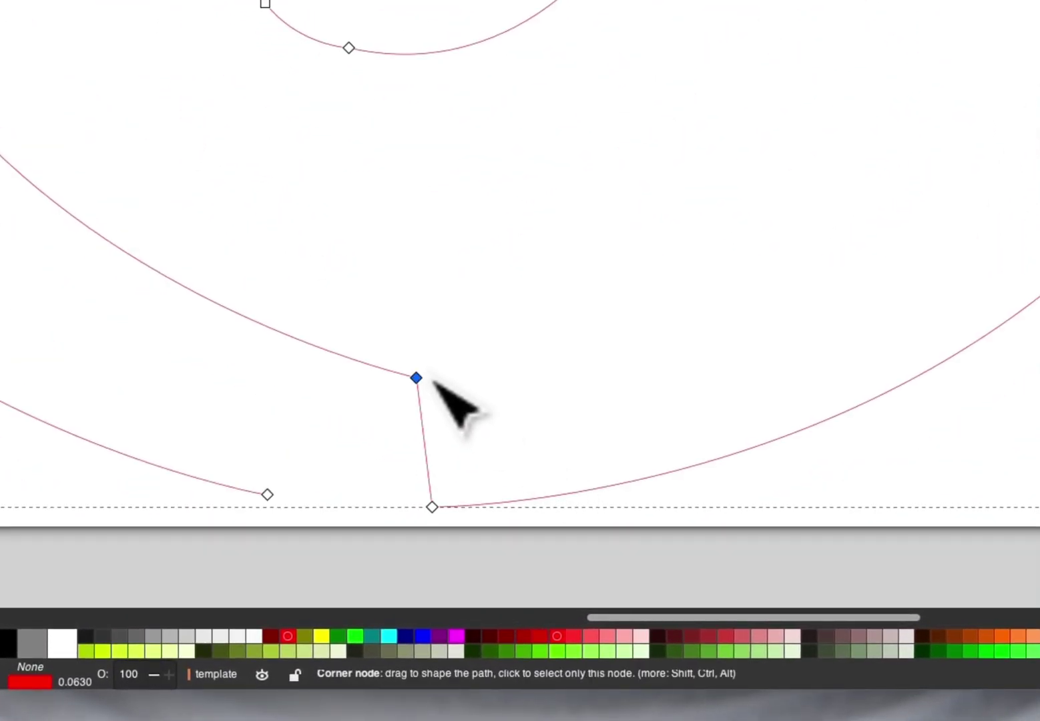
drag(418, 379, 429, 351)
key(super+z)
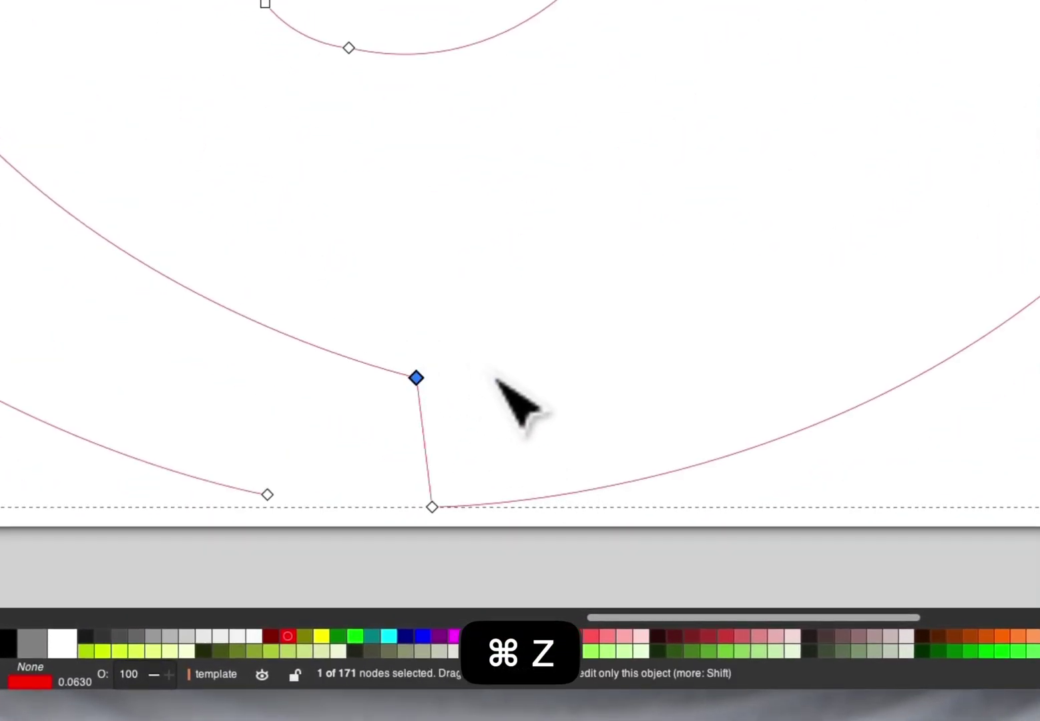
scroll(558, 290, up, 5)
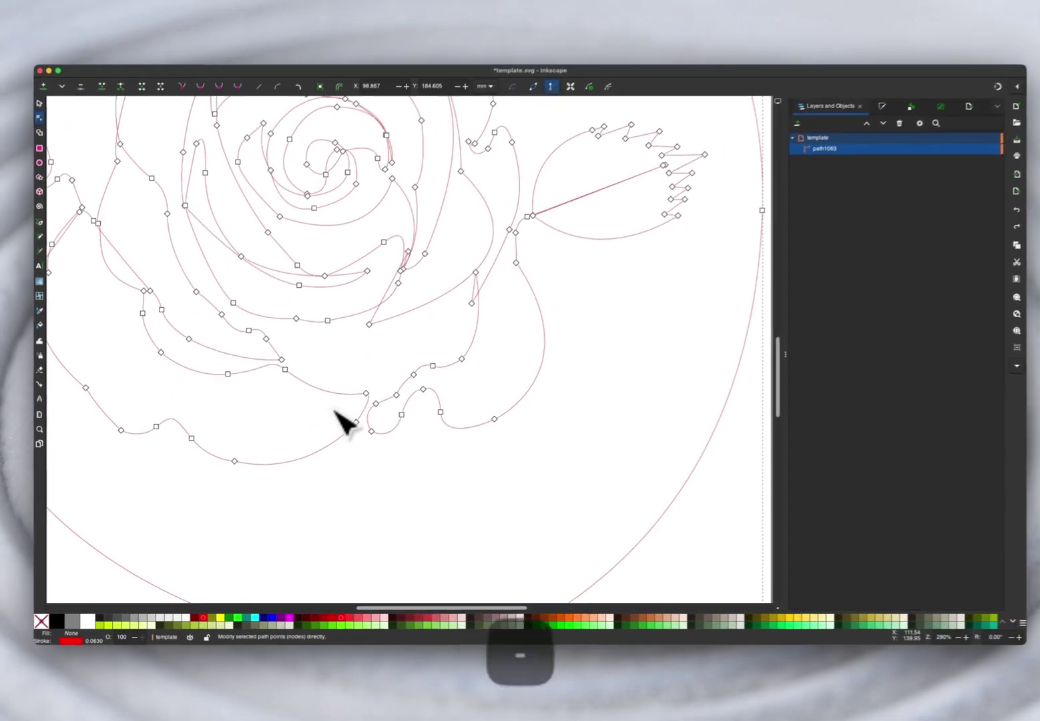
key(5)
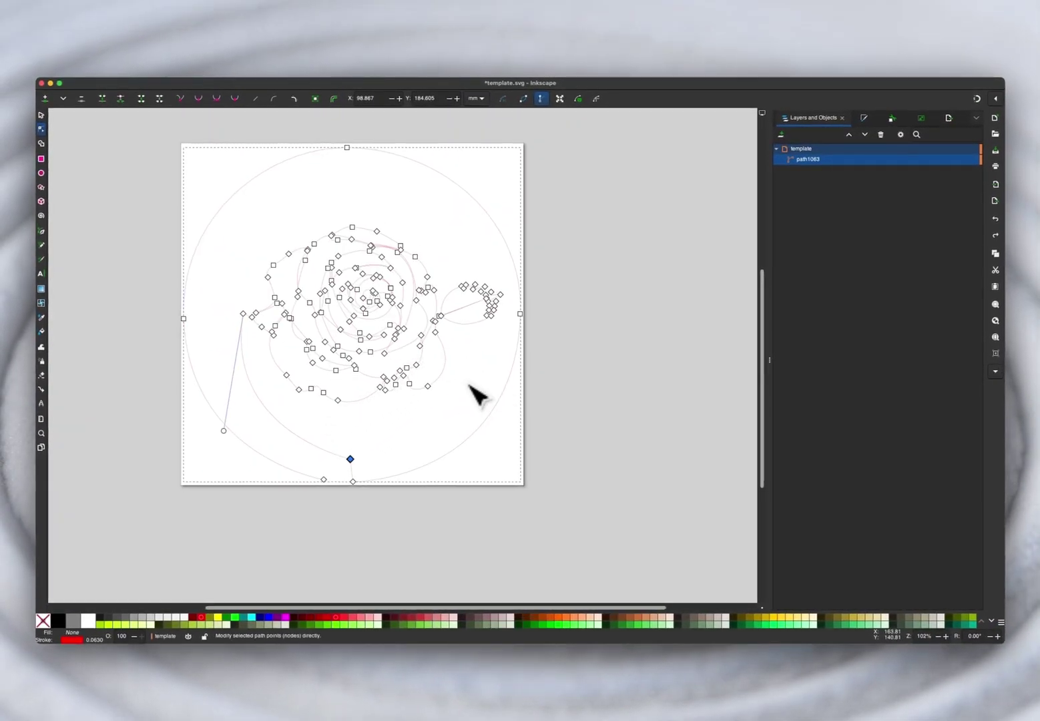
key(Escape)
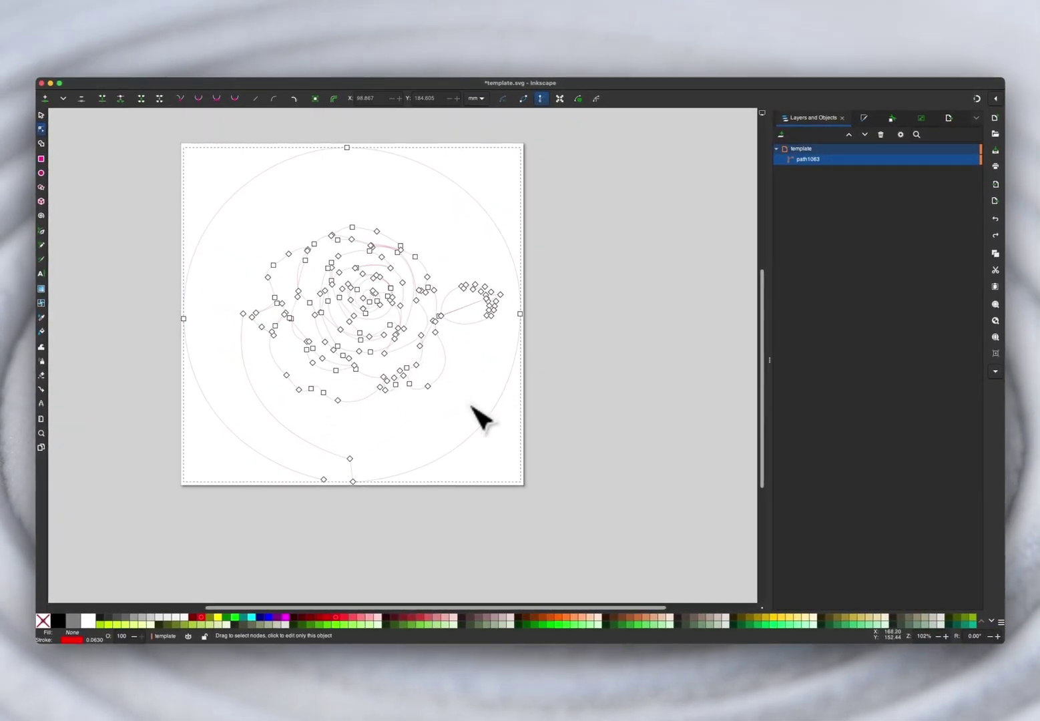
- Reposition nodes along the right leaf's serrated edge to refine the shape of its teeth
click(252, 318)
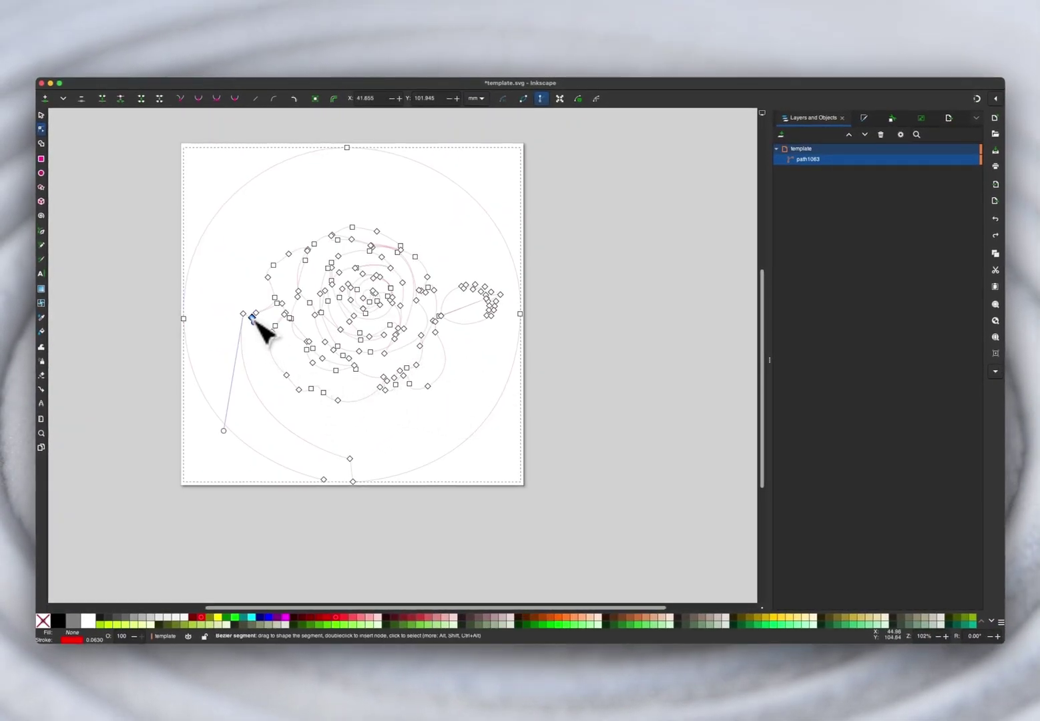
scroll(267, 348, up, 3)
key(plus)
key(plus)
key(plus)
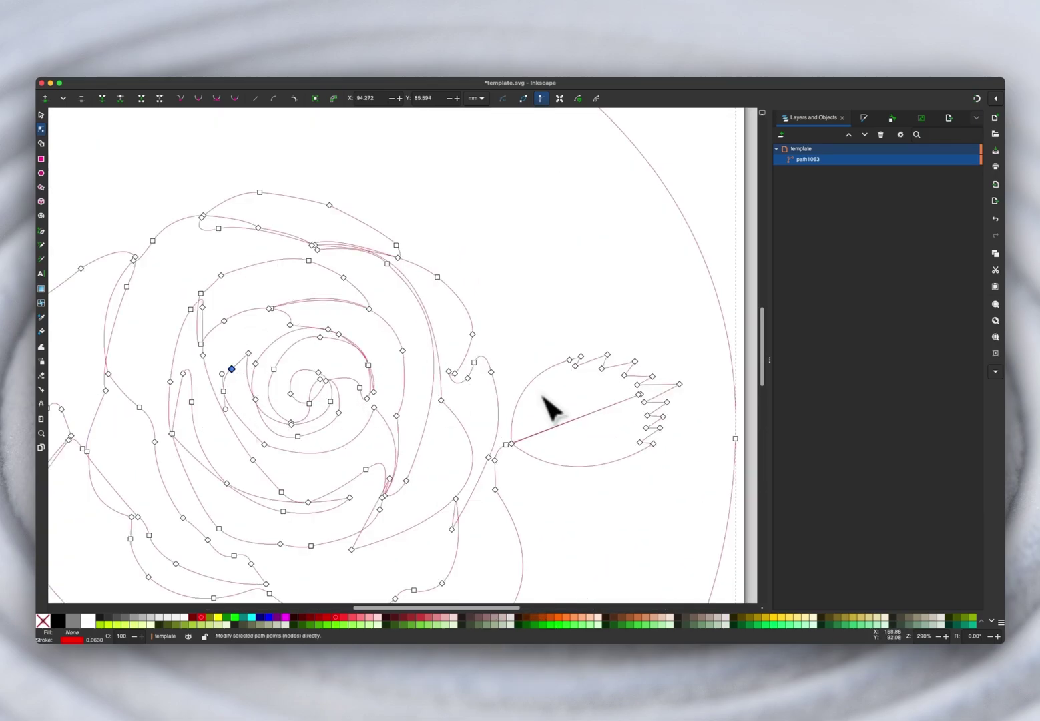
click(638, 440)
click(581, 356)
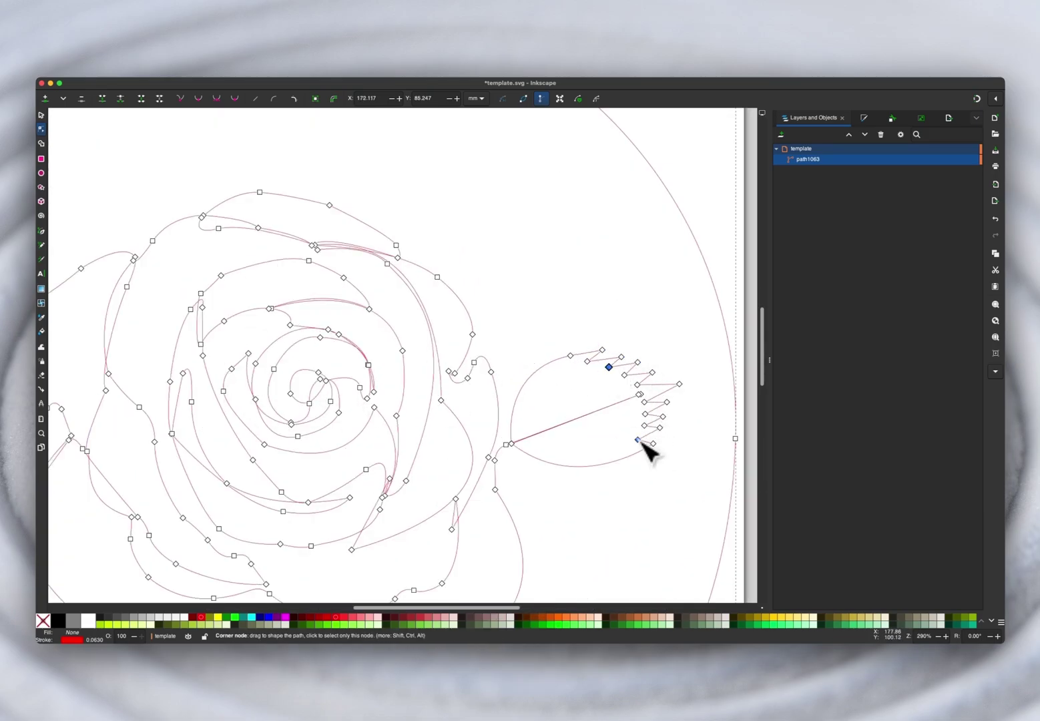
drag(662, 427, 659, 433)
click(668, 403)
key(minus)
key(minus)
key(minus)
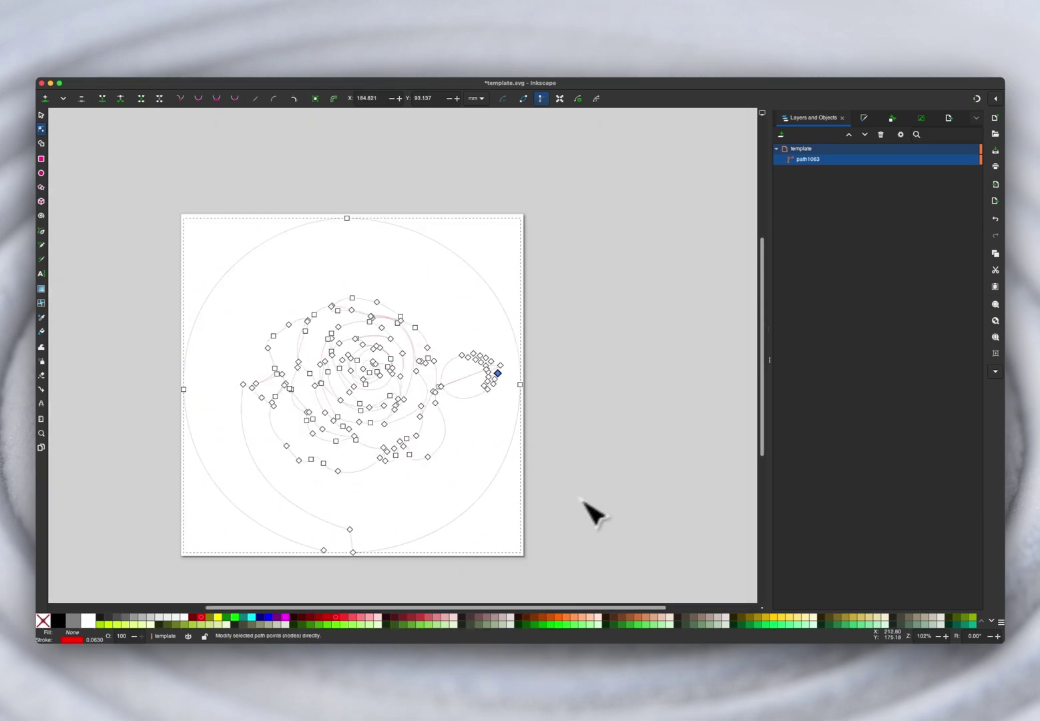
scroll(486, 611, left, 2)
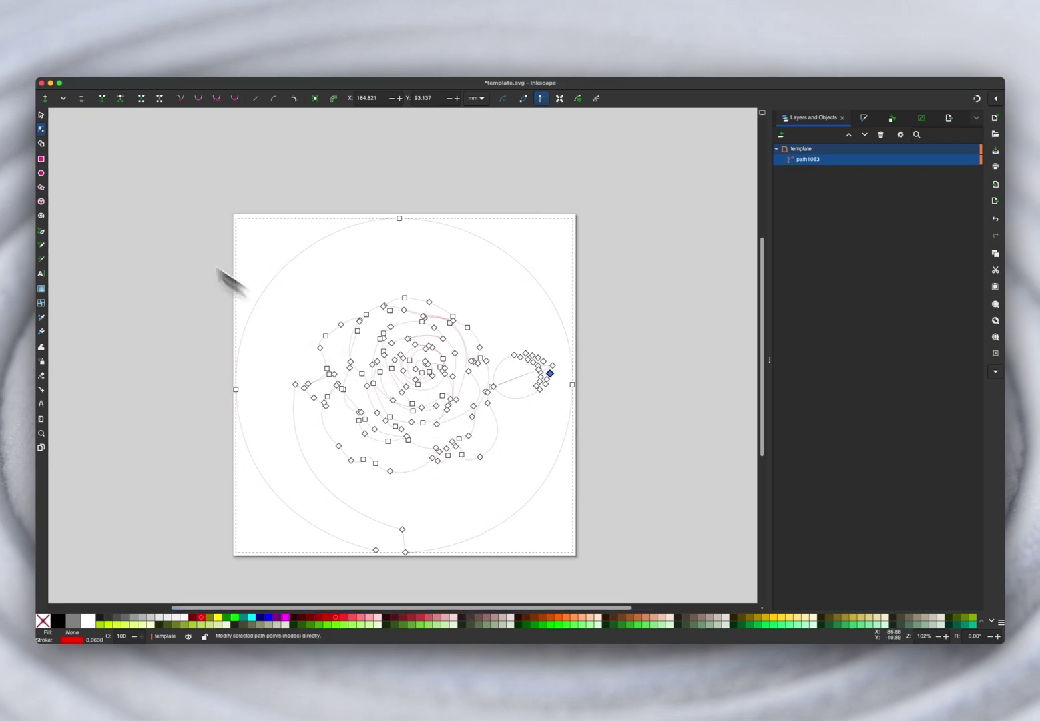
- Leave node editing, move path1063 out of the template layer to the top level, and select the template layer
click(41, 115)
click(566, 507)
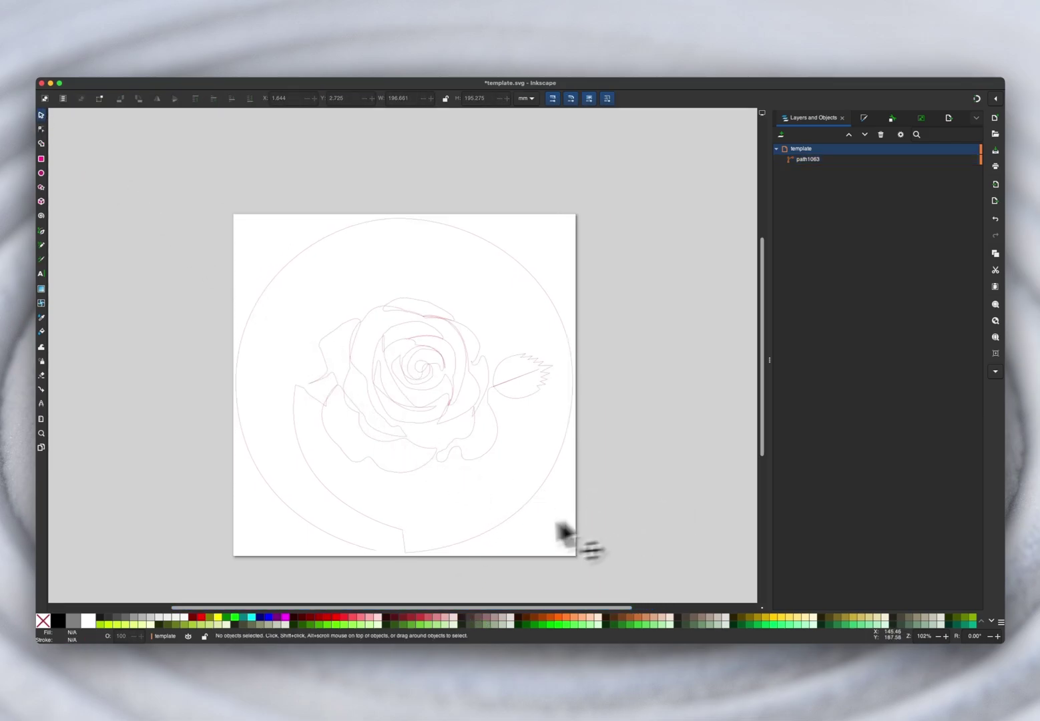
click(479, 533)
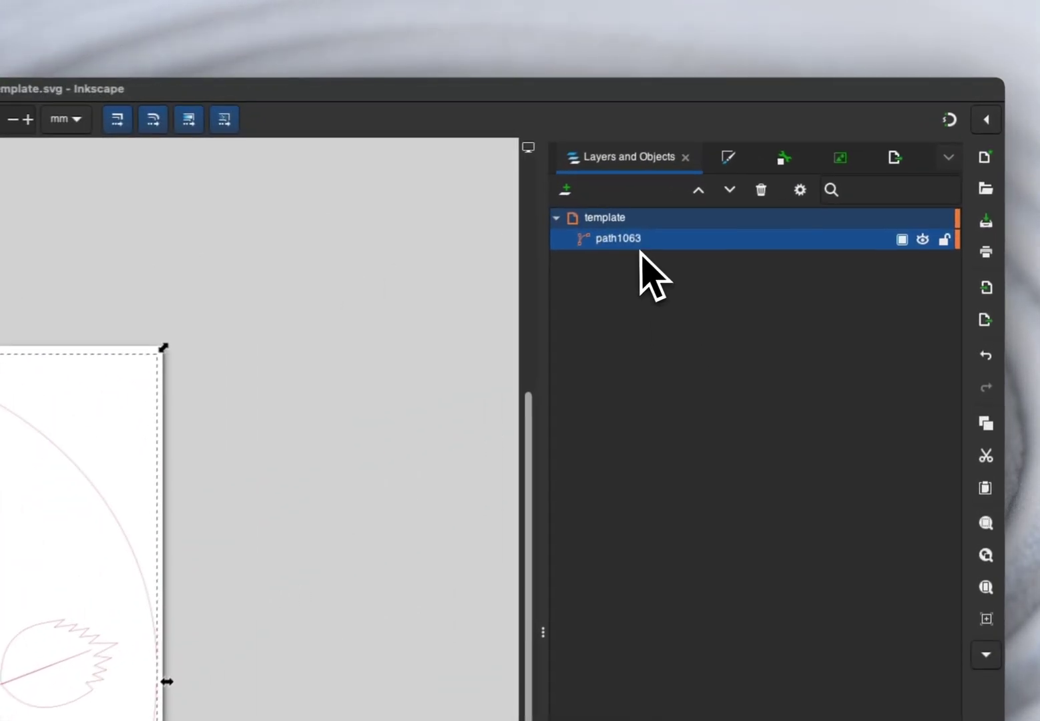
drag(821, 160, 818, 156)
mouse_move(629, 234)
mouse_down()
mouse_move(628, 215)
mouse_move(630, 230)
mouse_up()
click(789, 177)
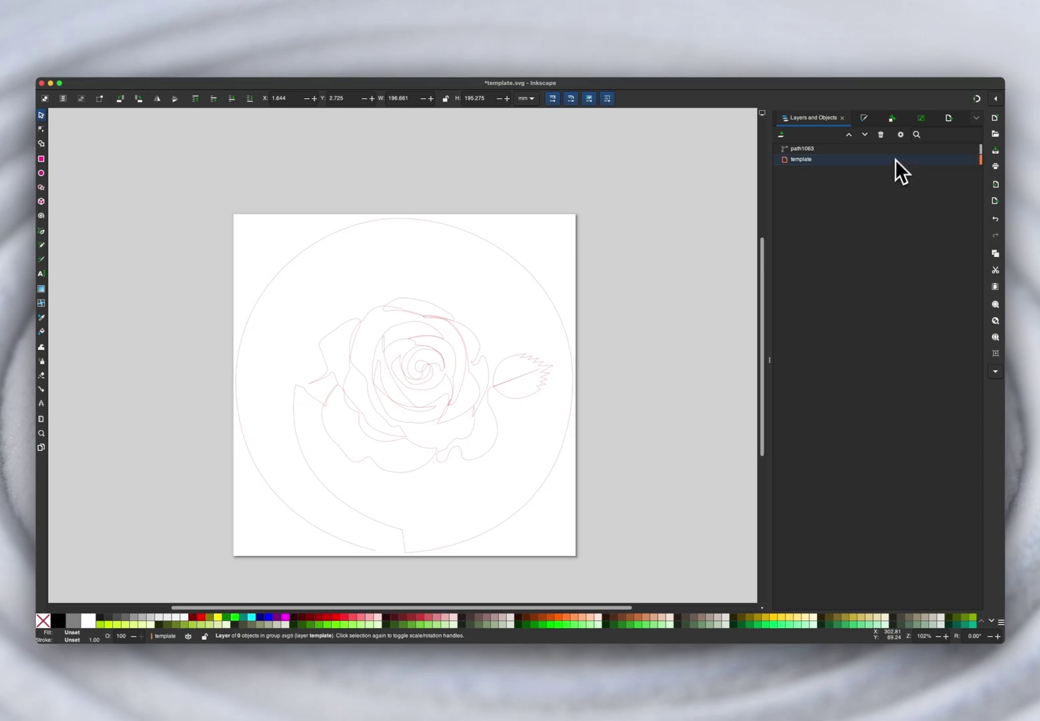
- Delete the empty template layer and select the remaining path1063
click(881, 135)
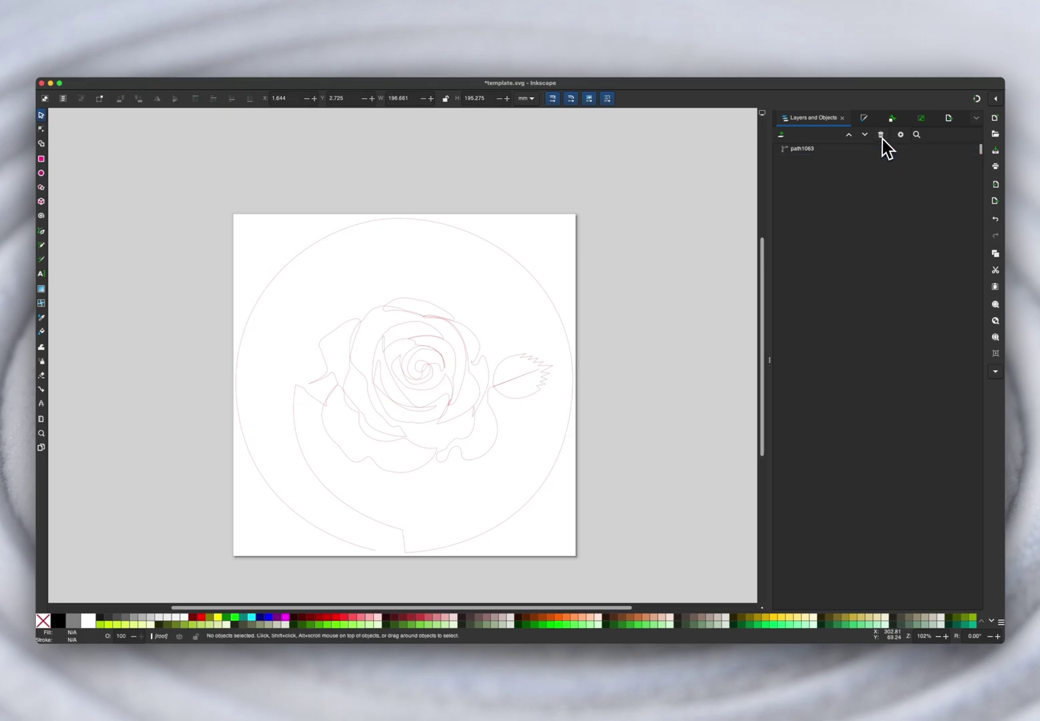
click(857, 151)
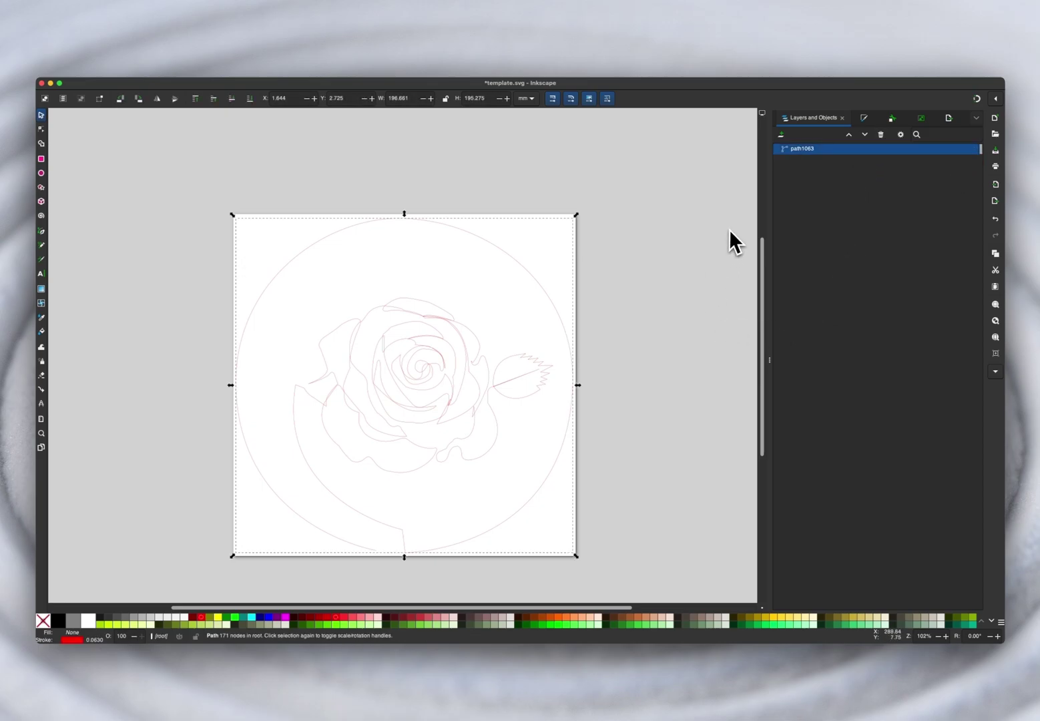
- Save the drawing under the new name rose.svg in the Desktop folder as a Plain SVG
click(74, 67)
mouse_move(72, 67)
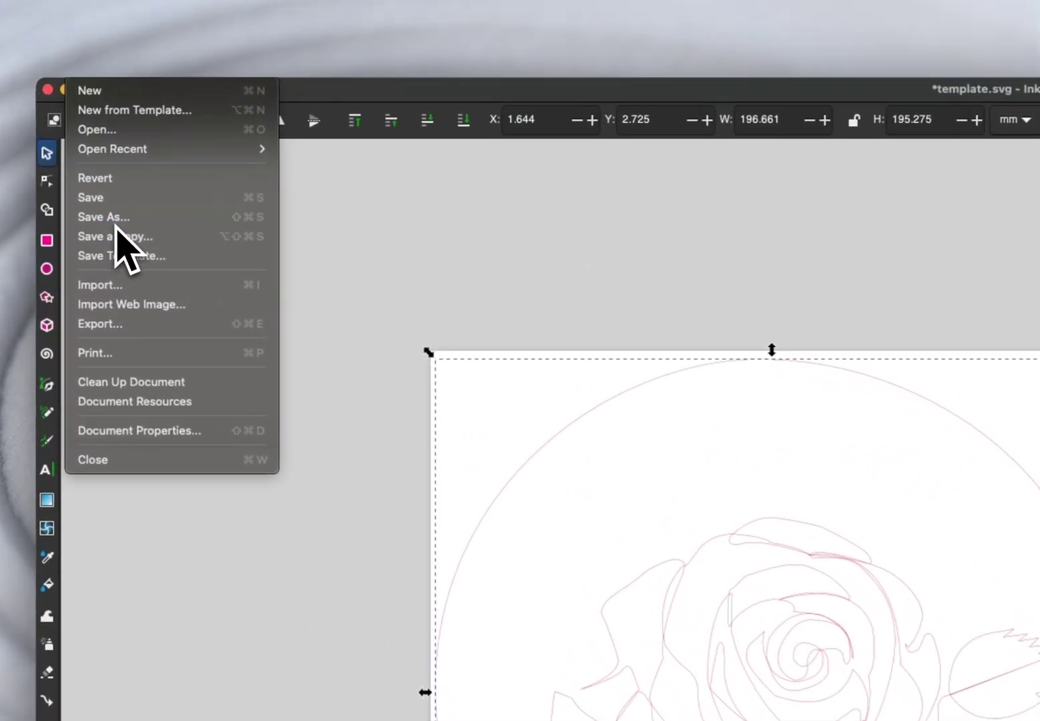
click(70, 147)
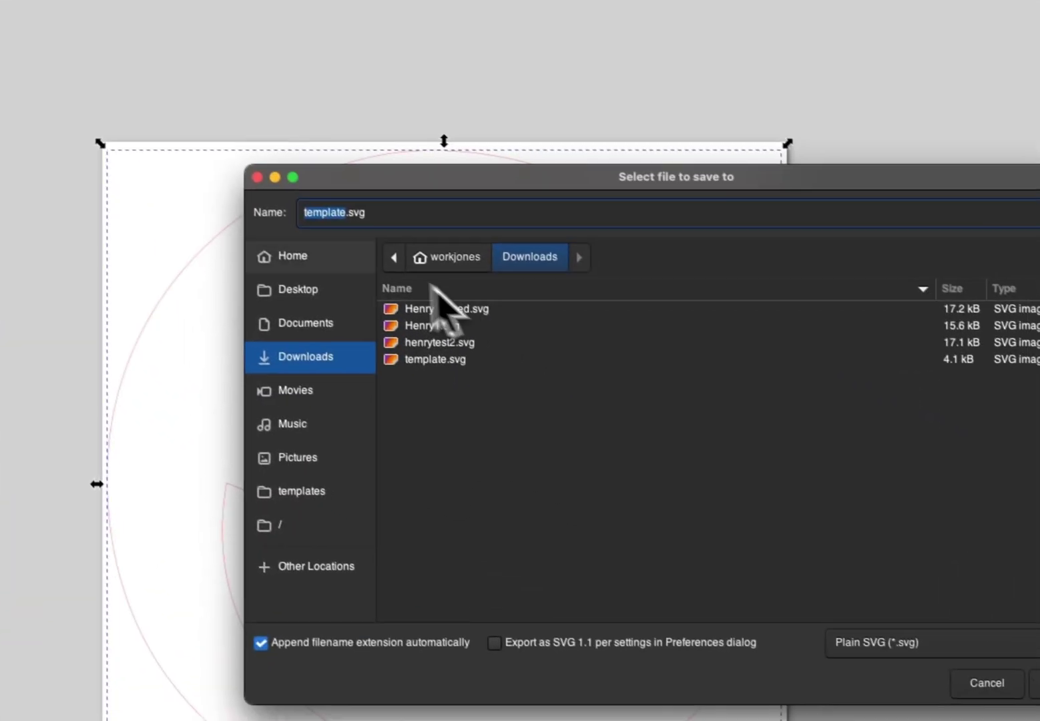
text(rose)
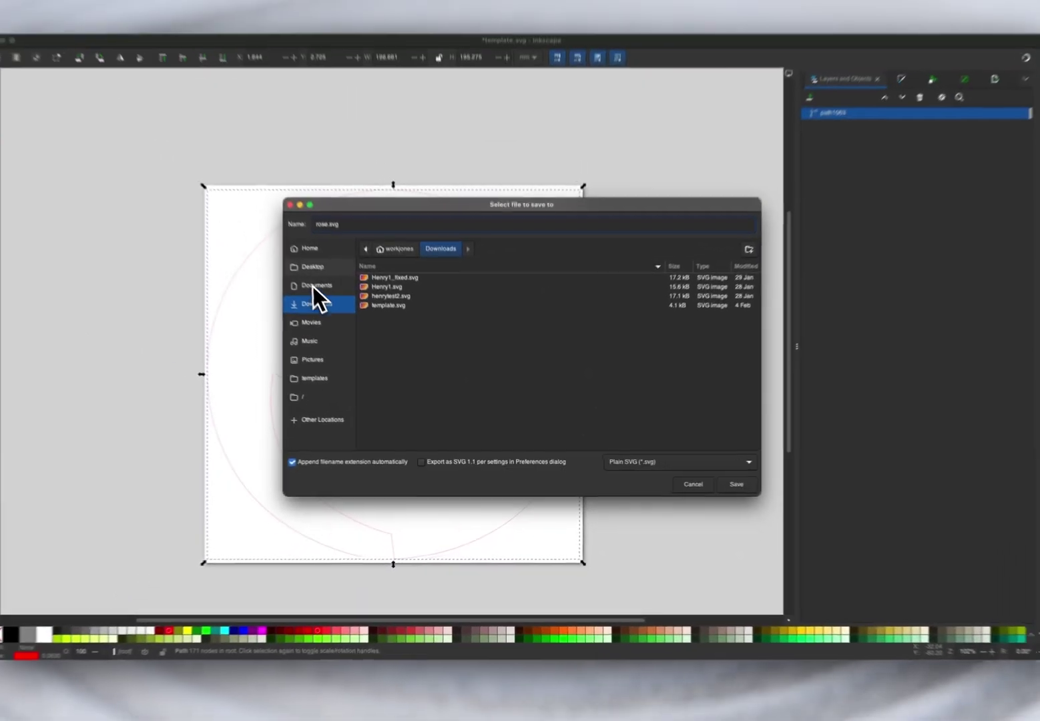
click(266, 253)
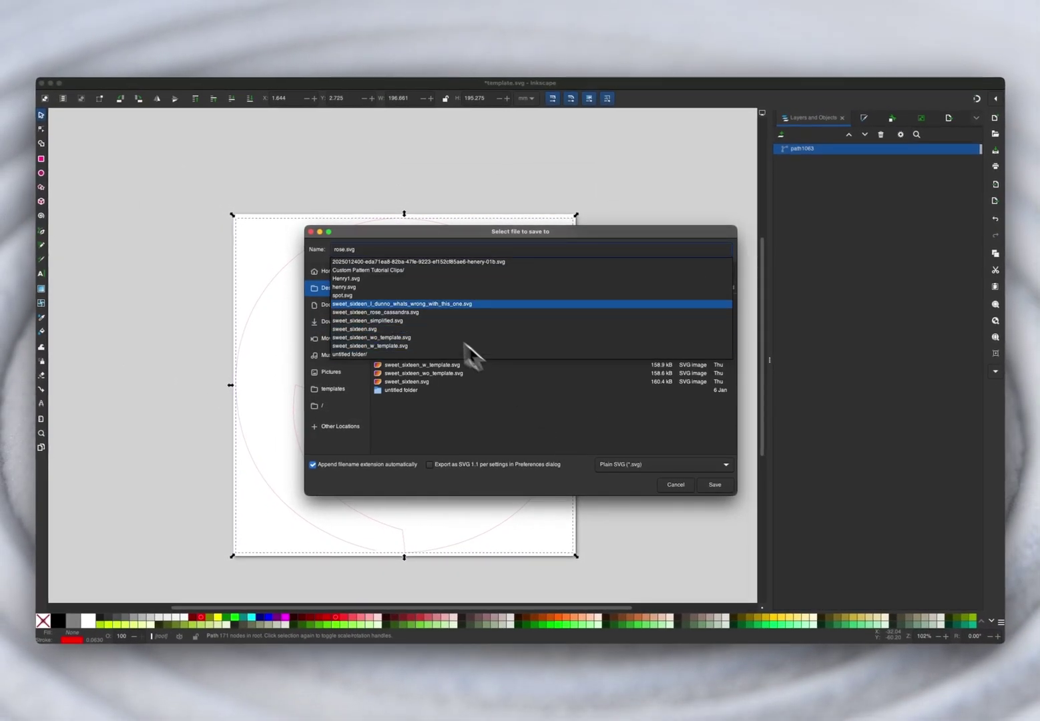
click(407, 253)
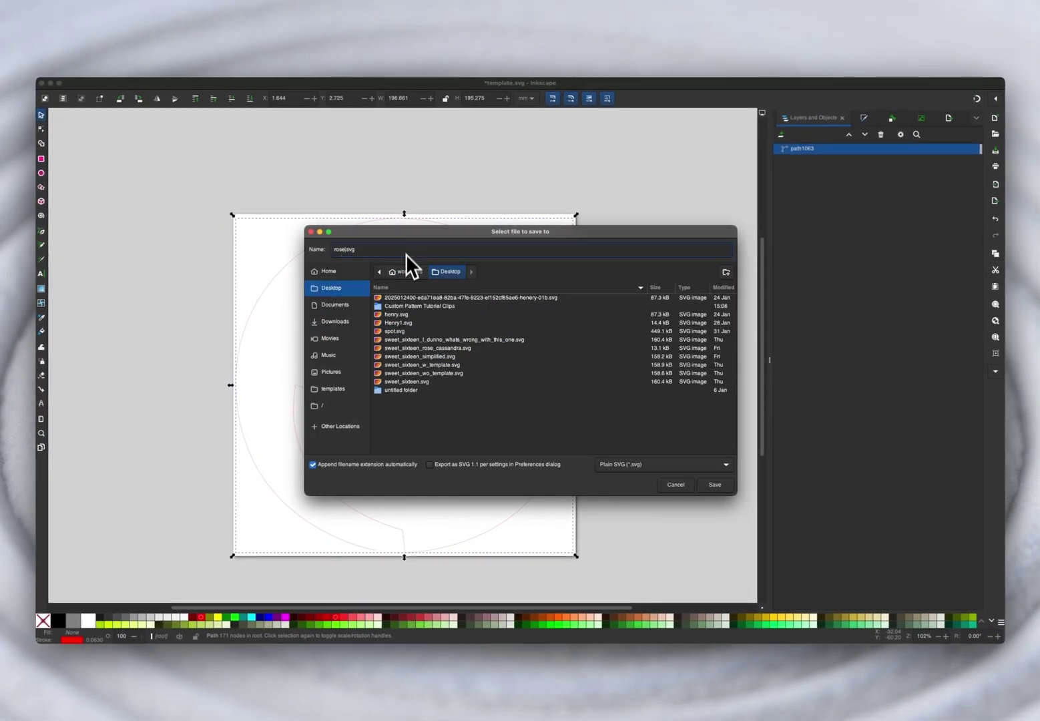
click(720, 488)
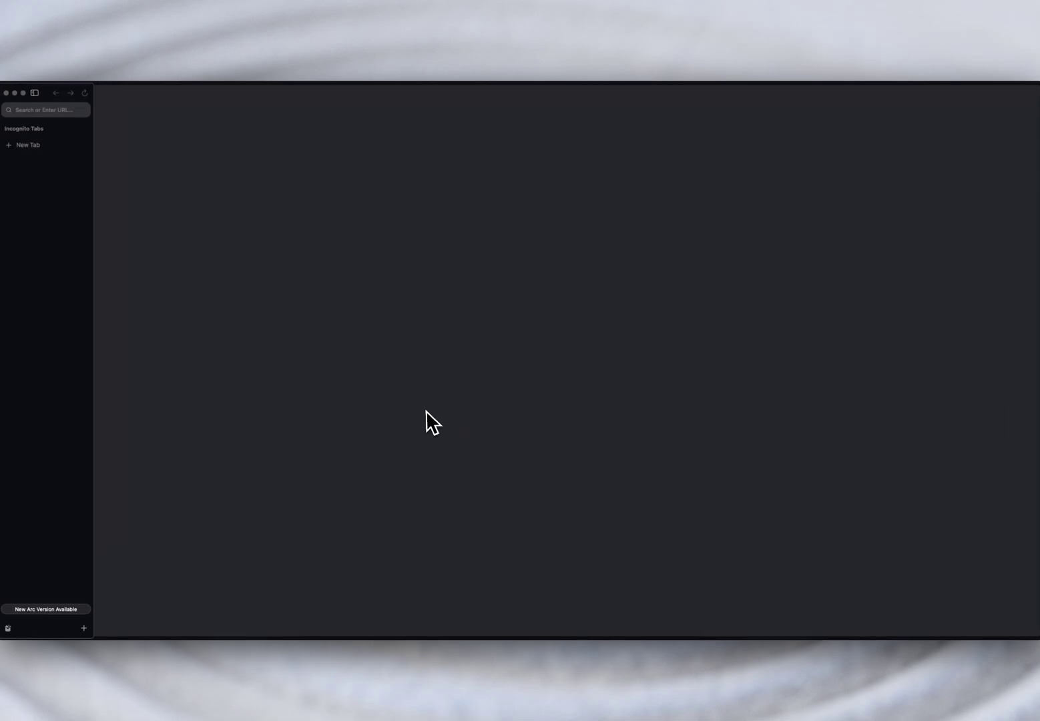
- Switch to the browser, open the Oasis Mini web app in a new tab, and start a new entry under My Patterns
key(super+t)
text(app)
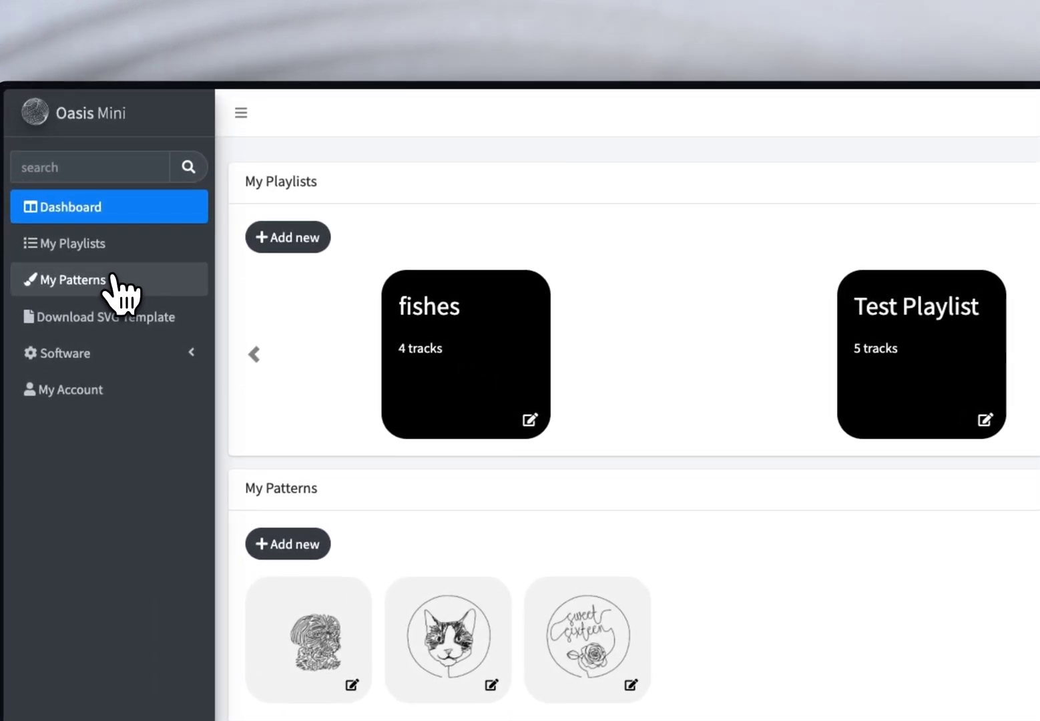
click(113, 277)
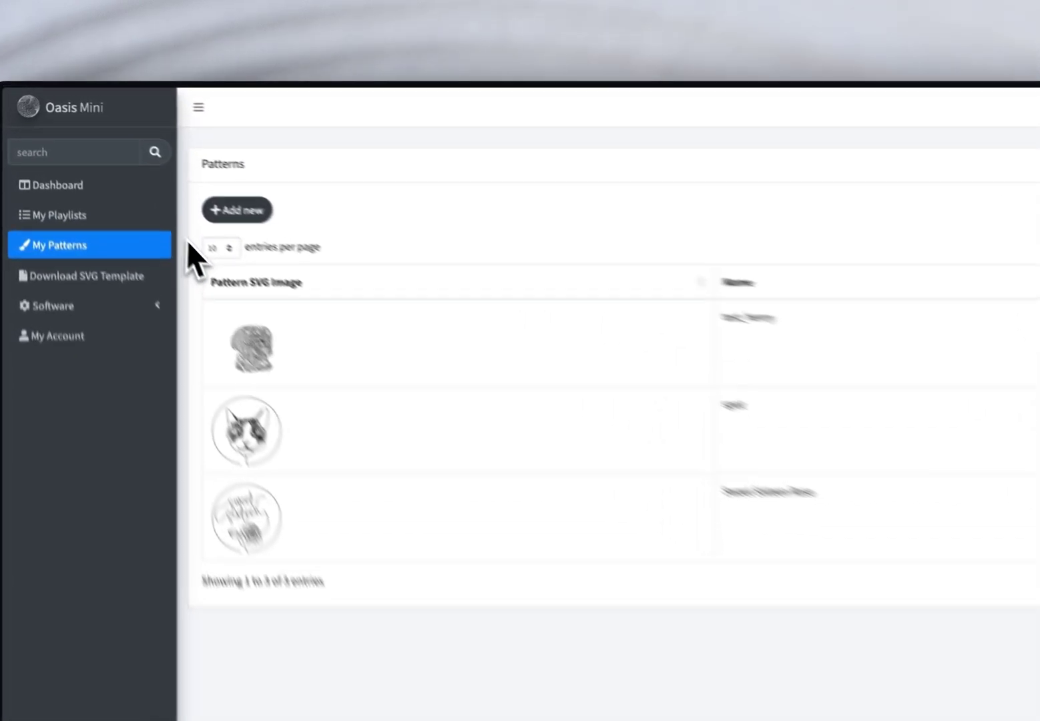
click(240, 211)
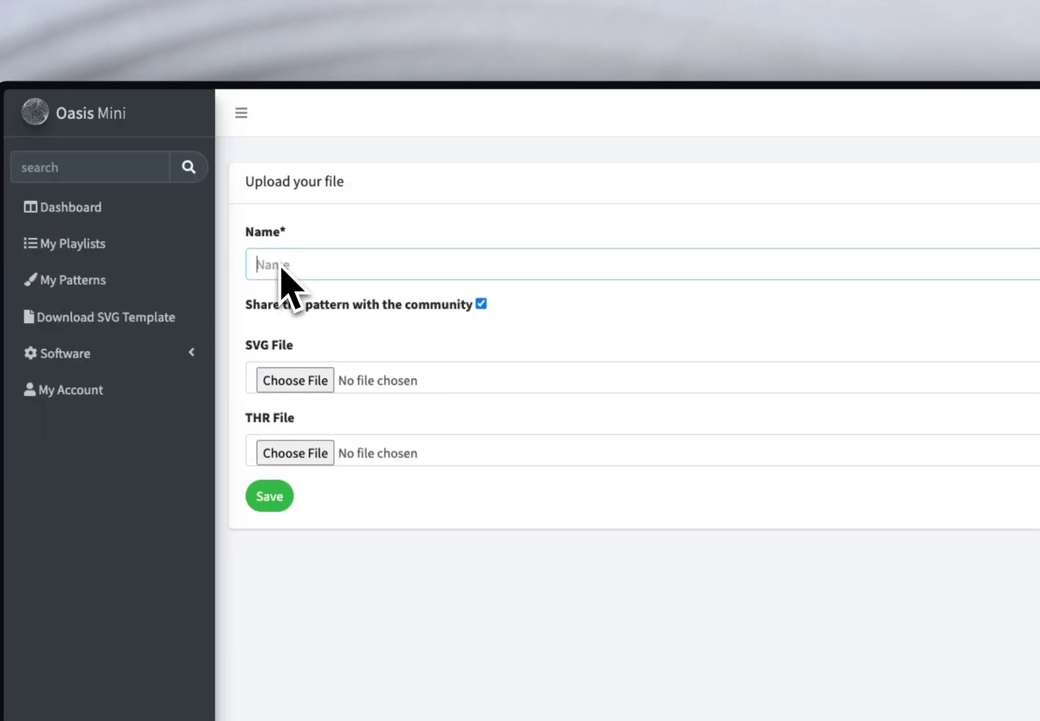
- Fill in the upload form with the name Rose, community sharing off, and rose.svg from the Desktop as the SVG file
text(Rose)
click(481, 304)
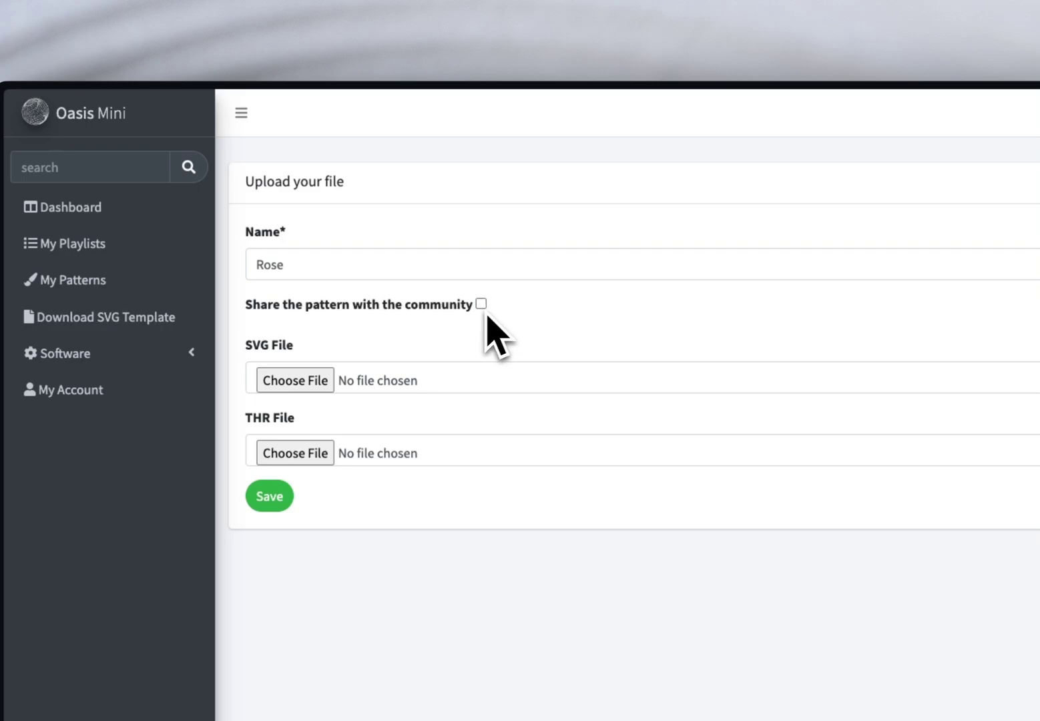
click(319, 387)
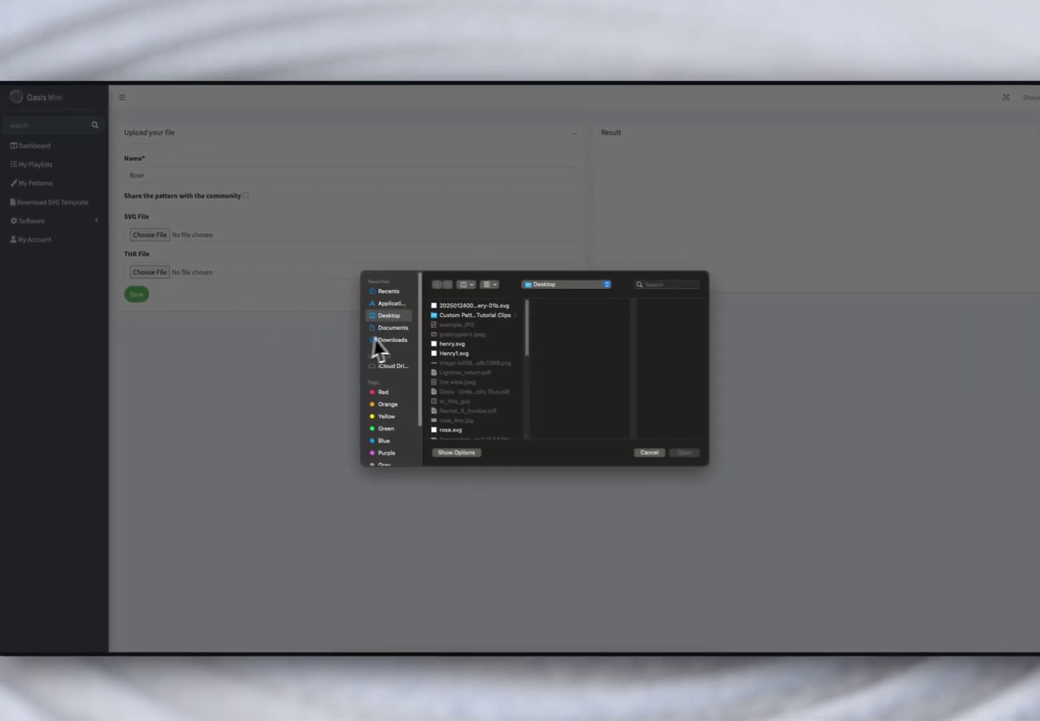
scroll(474, 403, down, 1)
click(452, 418)
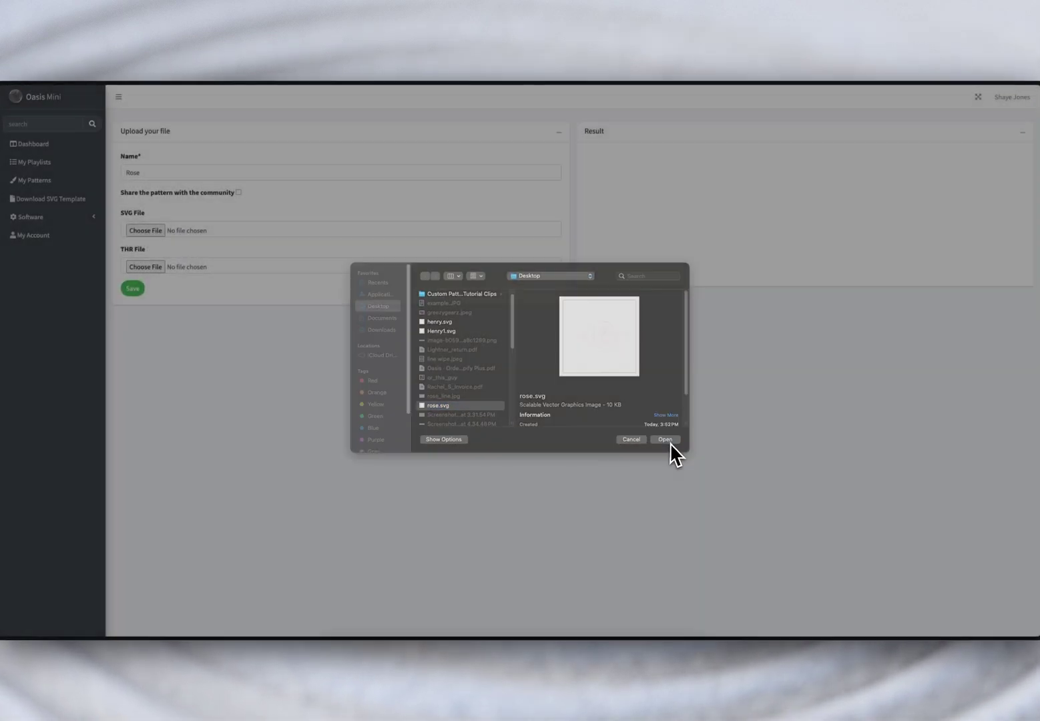
click(671, 443)
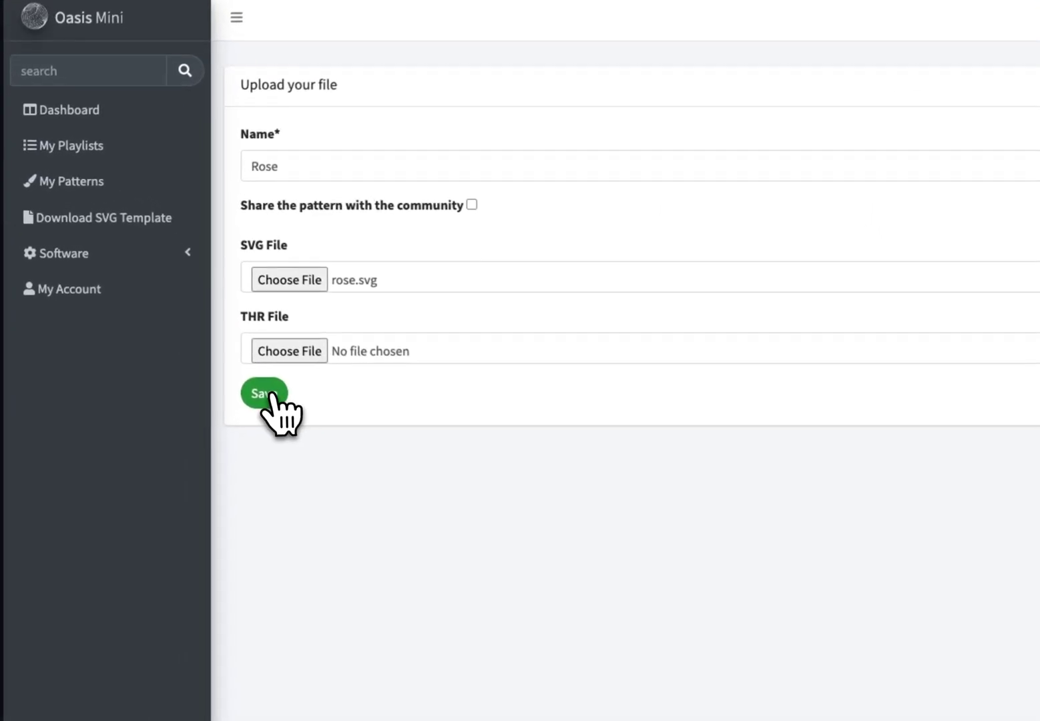
- Save the Rose pattern and decline sharing the design with the community
click(270, 398)
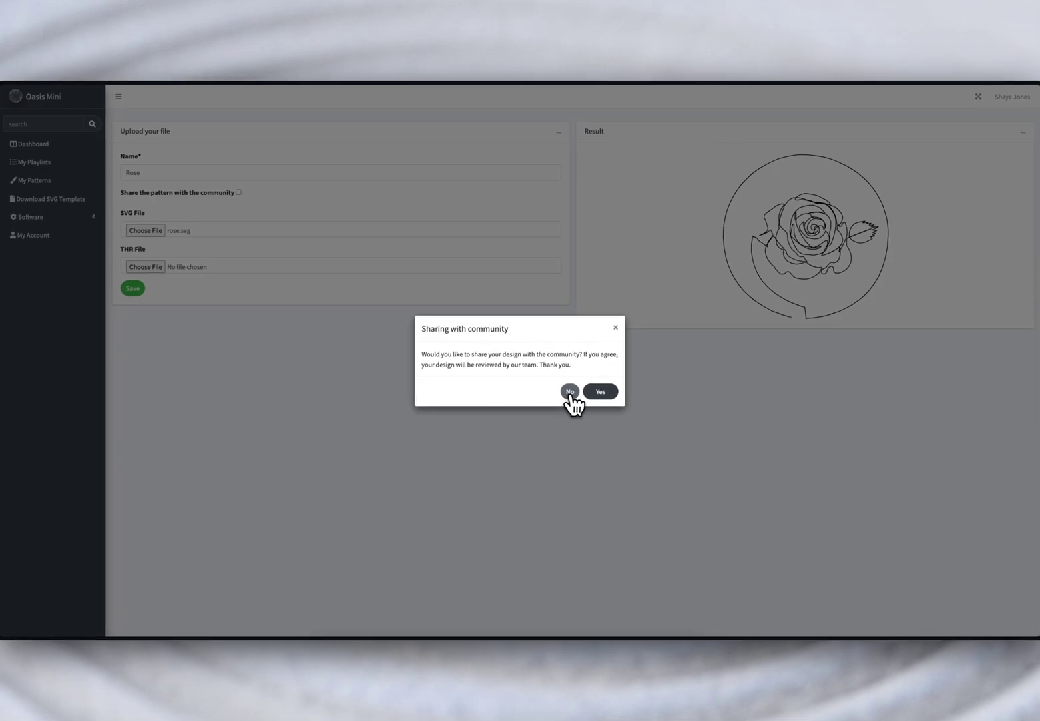
click(571, 393)
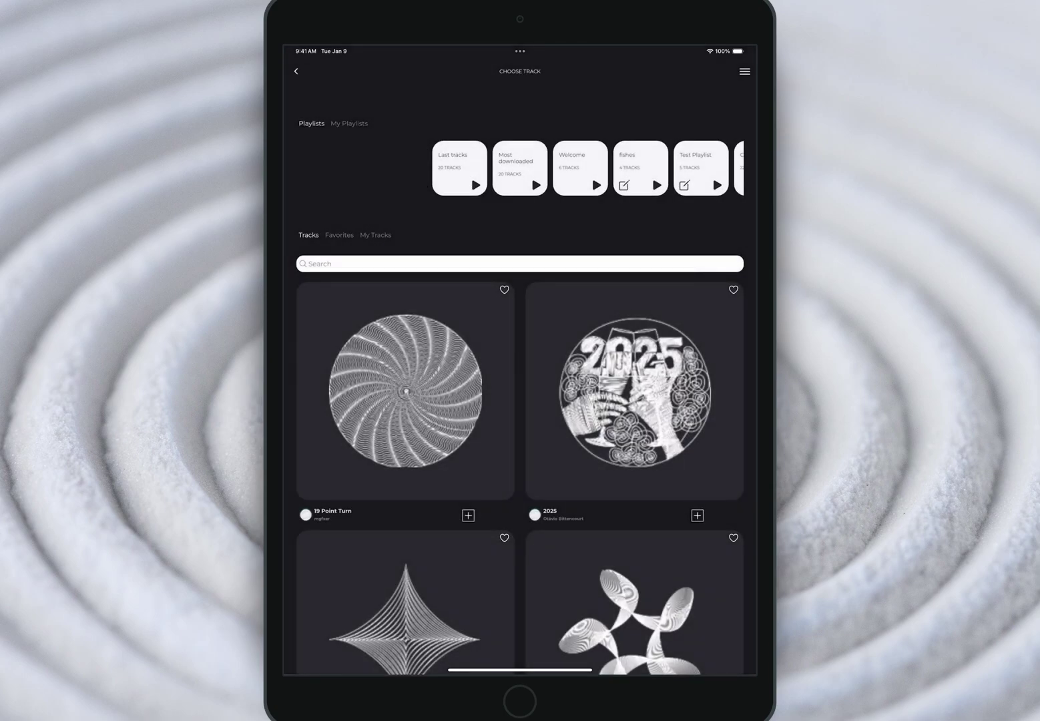
- In the Oasis Mini tablet app, show the personal tracks and choose the Rose track
click(376, 235)
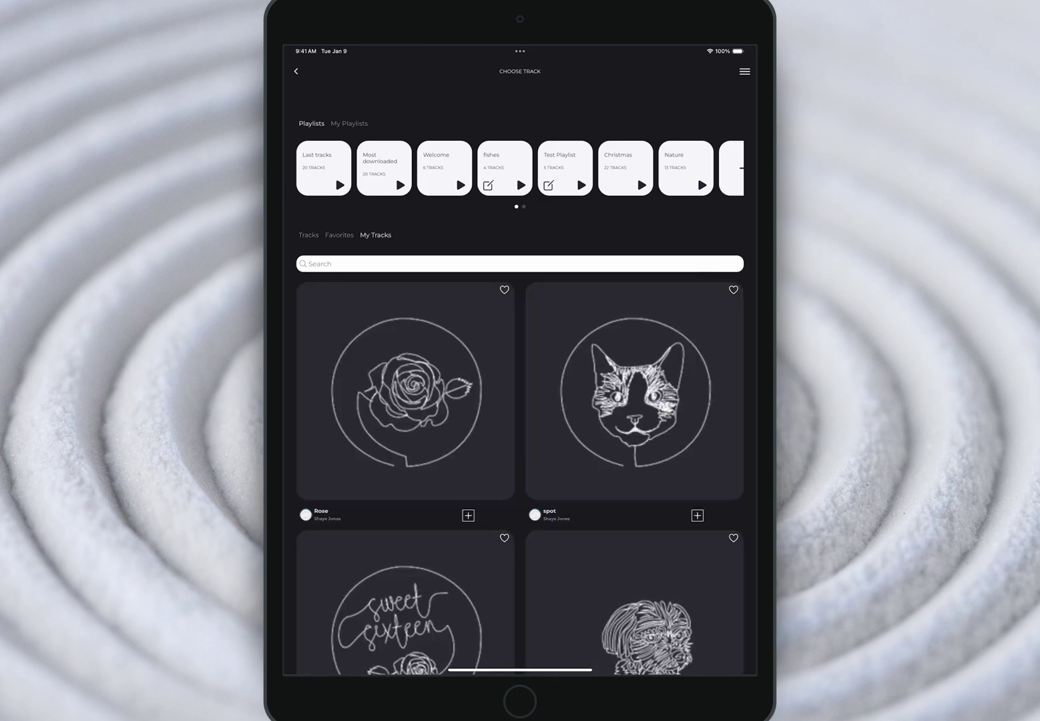
scroll(520, 401, down, 1)
click(394, 374)
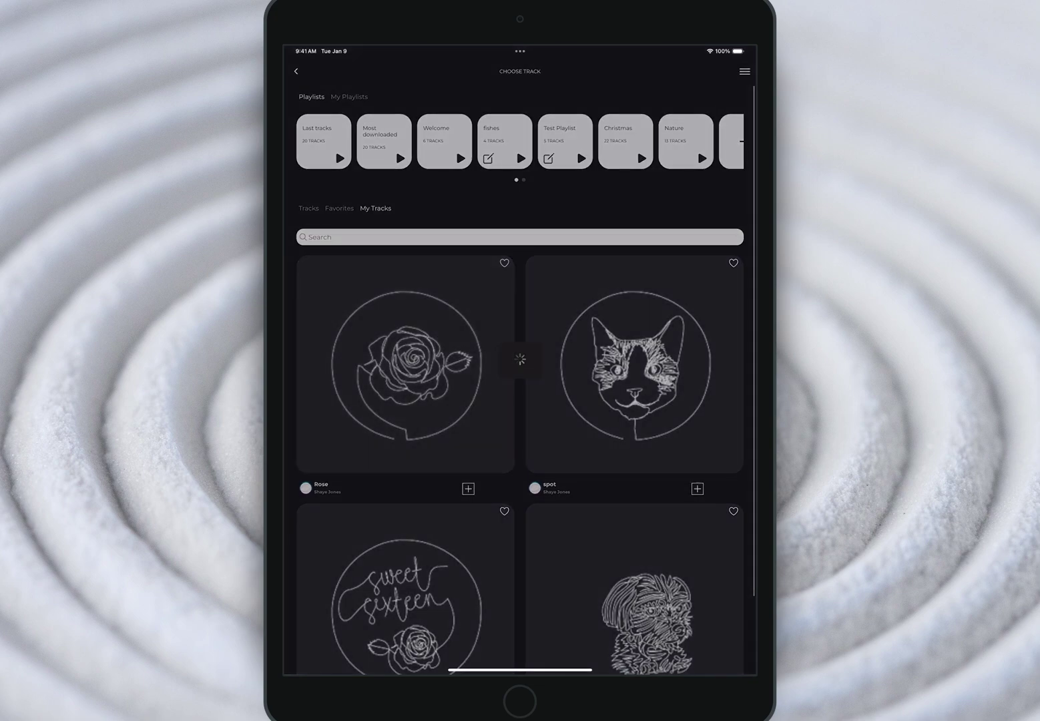